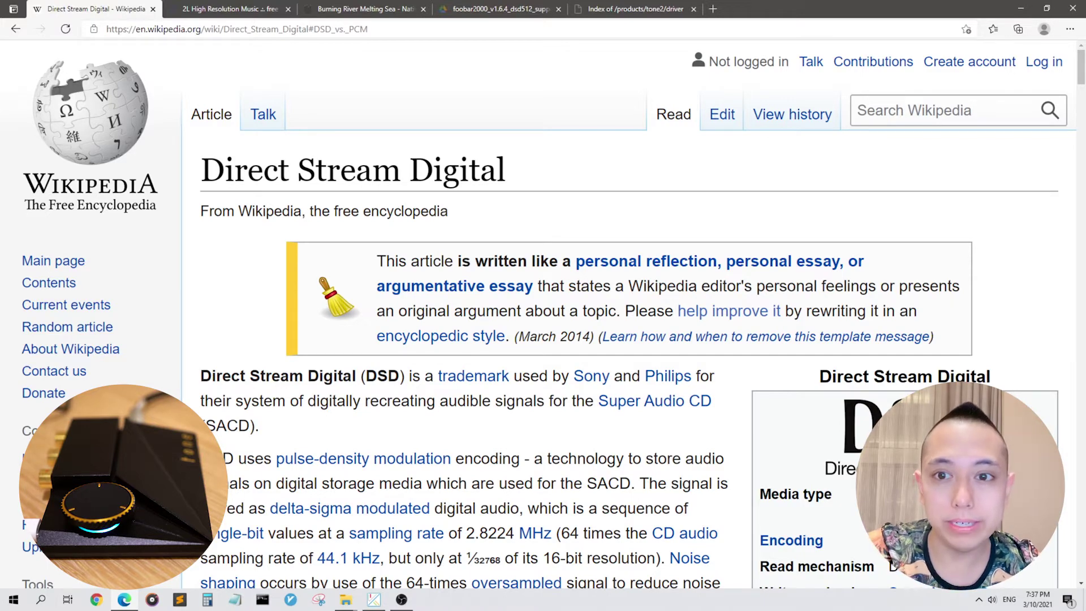
# Step: Scroll through the Direct Stream Digital article intro, briefly highlighting the article name
pyautogui.scroll(-2, 452, 479)
pyautogui.scroll(2, 451, 479)
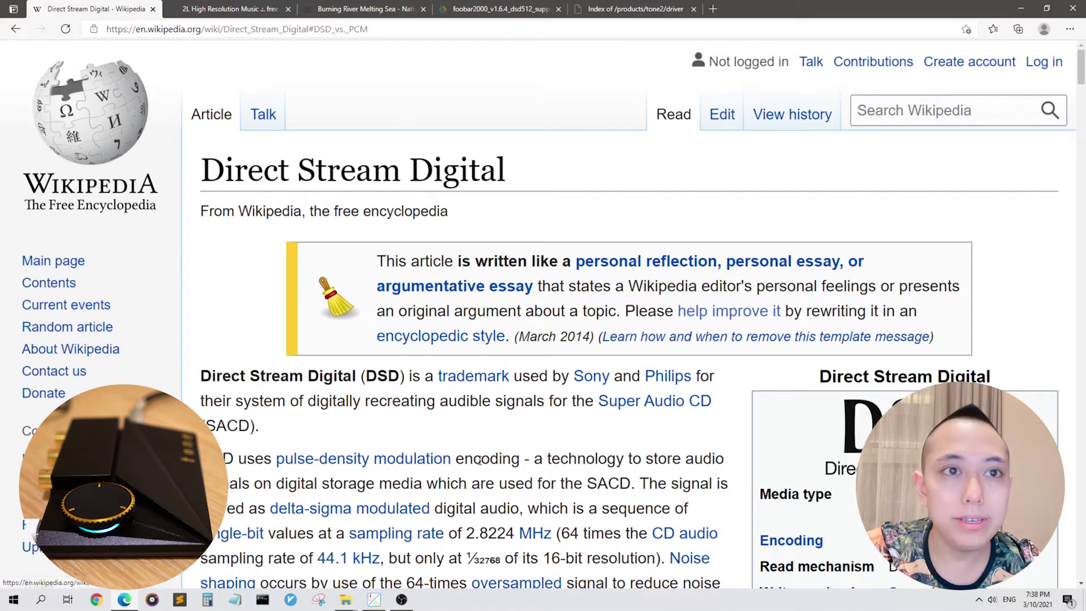
pyautogui.scroll(-2, 451, 479)
pyautogui.scroll(-1, 452, 479)
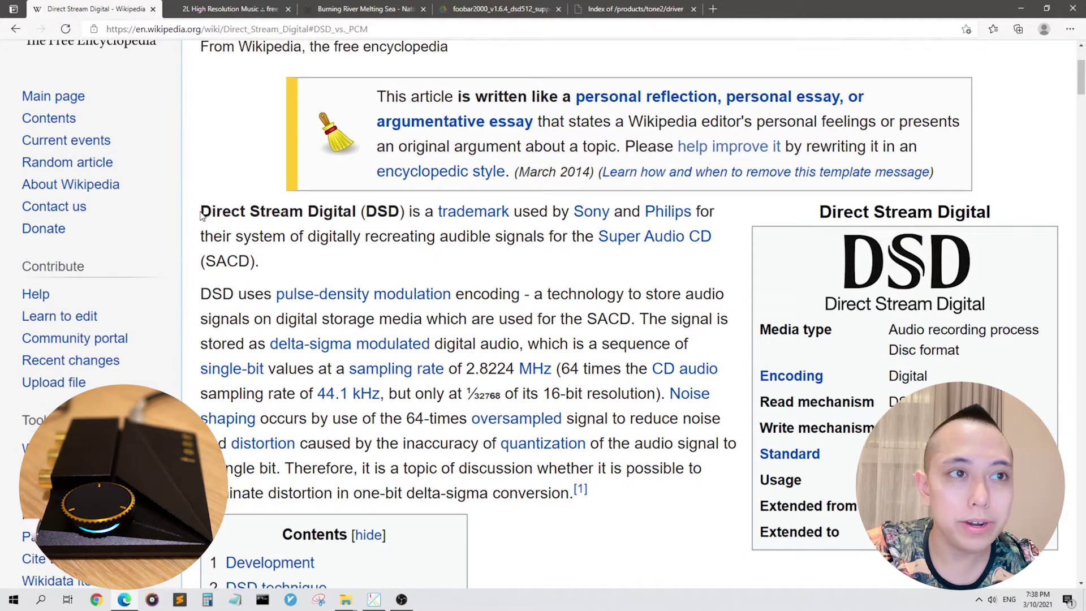
pyautogui.moveTo(199, 213); pyautogui.dragTo(406, 204)
pyautogui.click(440, 271)
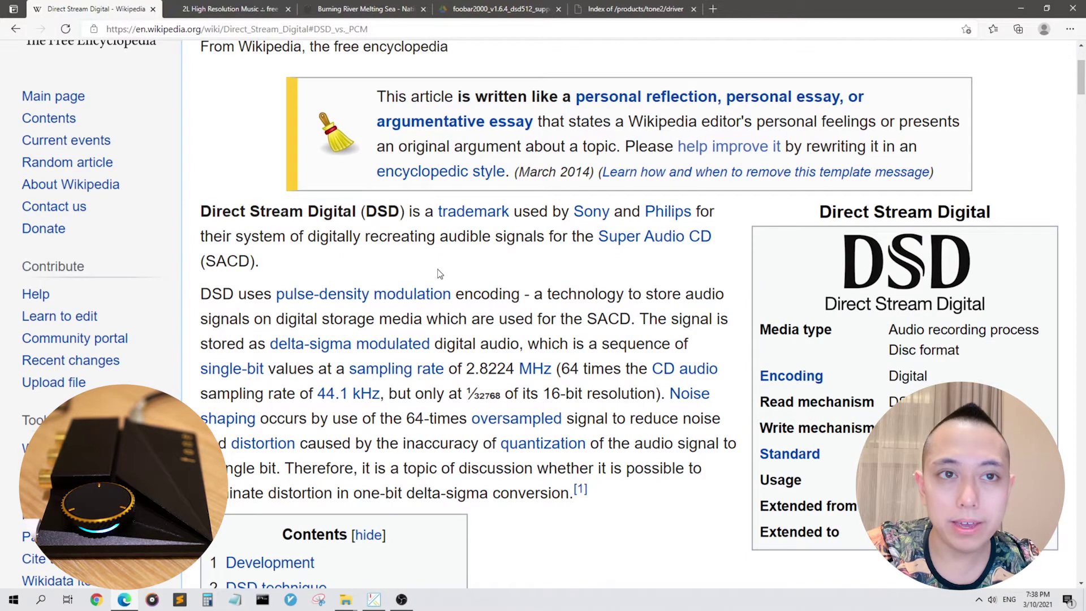
pyautogui.scroll(-2, 513, 229)
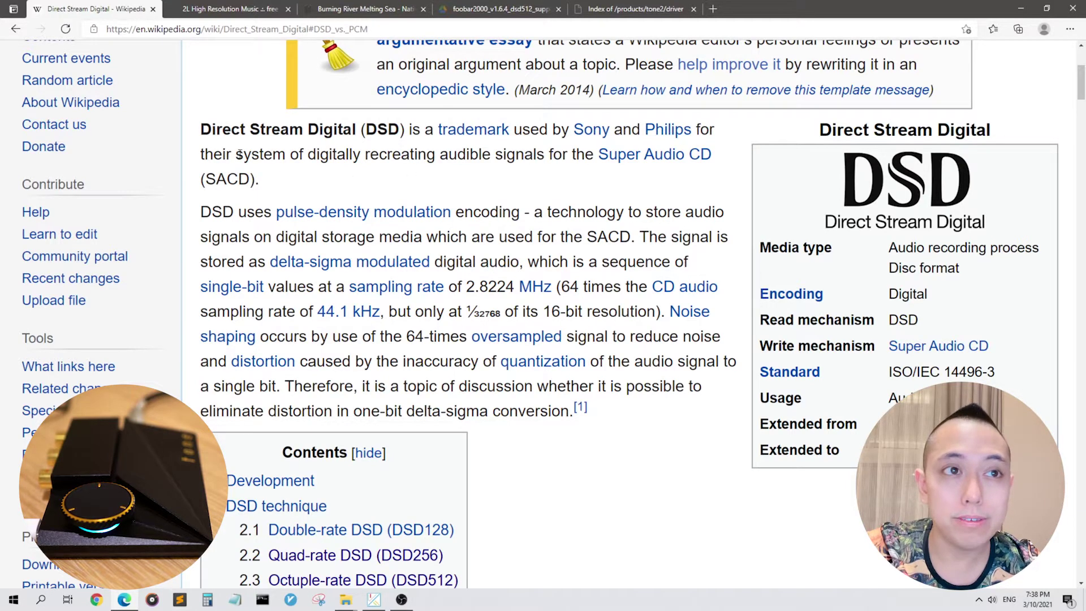
# Step: Highlight the passage on recreating audible signals, then go to the Octuple-rate DSD (DSD512) section
pyautogui.moveTo(235, 155); pyautogui.dragTo(693, 180)
pyautogui.click(628, 182)
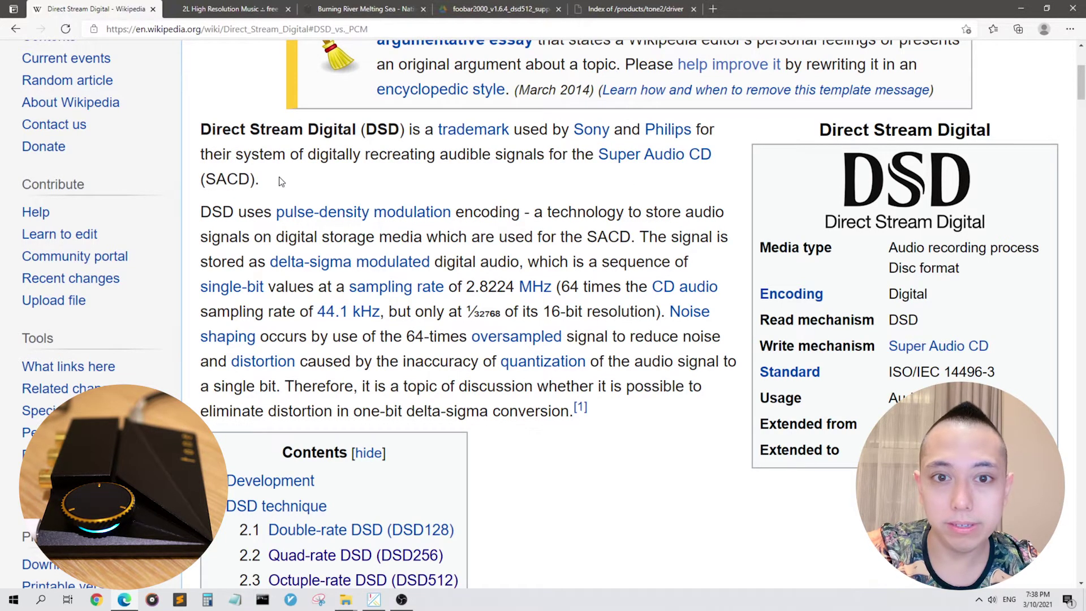
pyautogui.scroll(-4, 292, 182)
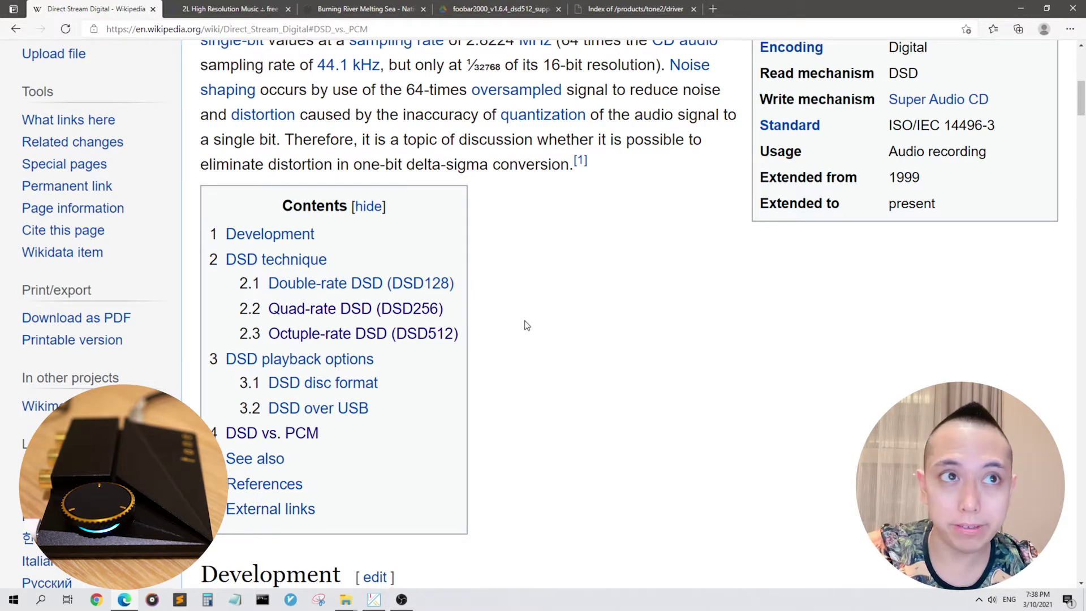
pyautogui.click(451, 335)
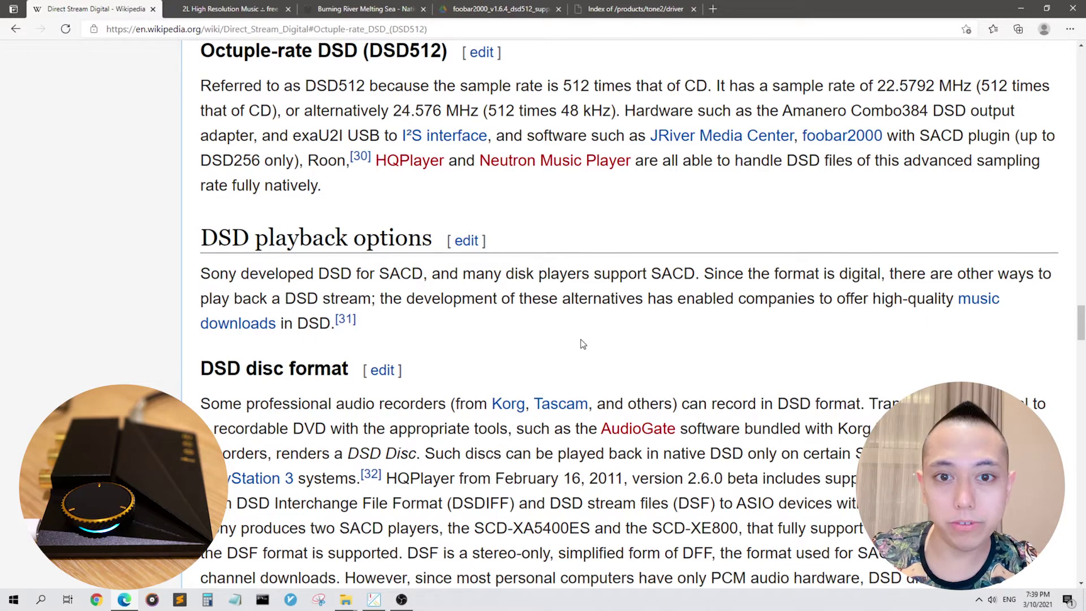
pyautogui.scroll(2, 532, 311)
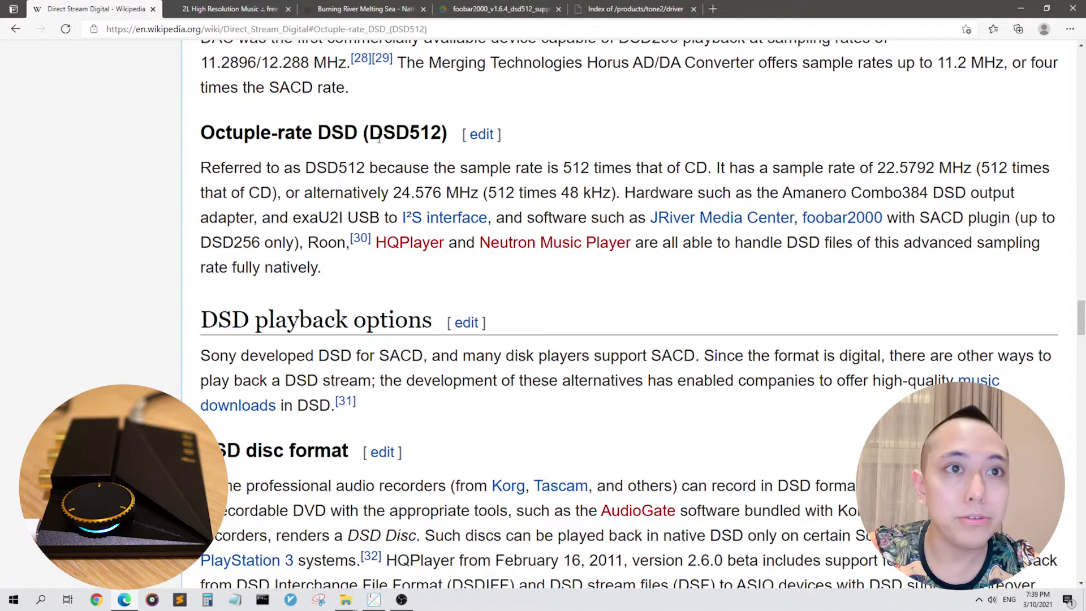
pyautogui.moveTo(370, 133); pyautogui.dragTo(443, 134)
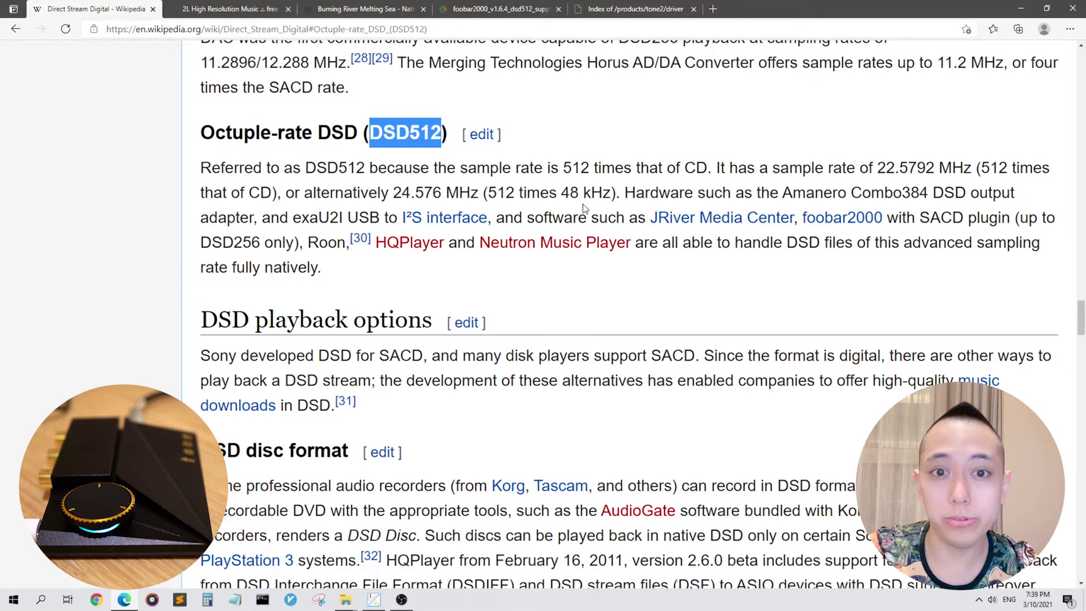
pyautogui.click(565, 169)
pyautogui.moveTo(564, 168); pyautogui.dragTo(707, 169)
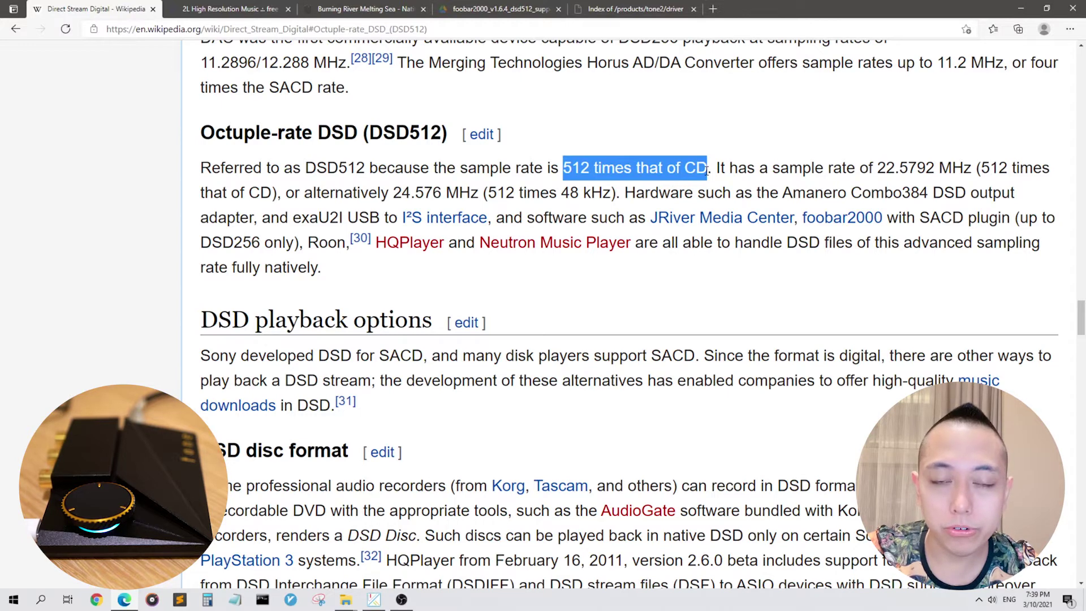
pyautogui.doubleClick(700, 168)
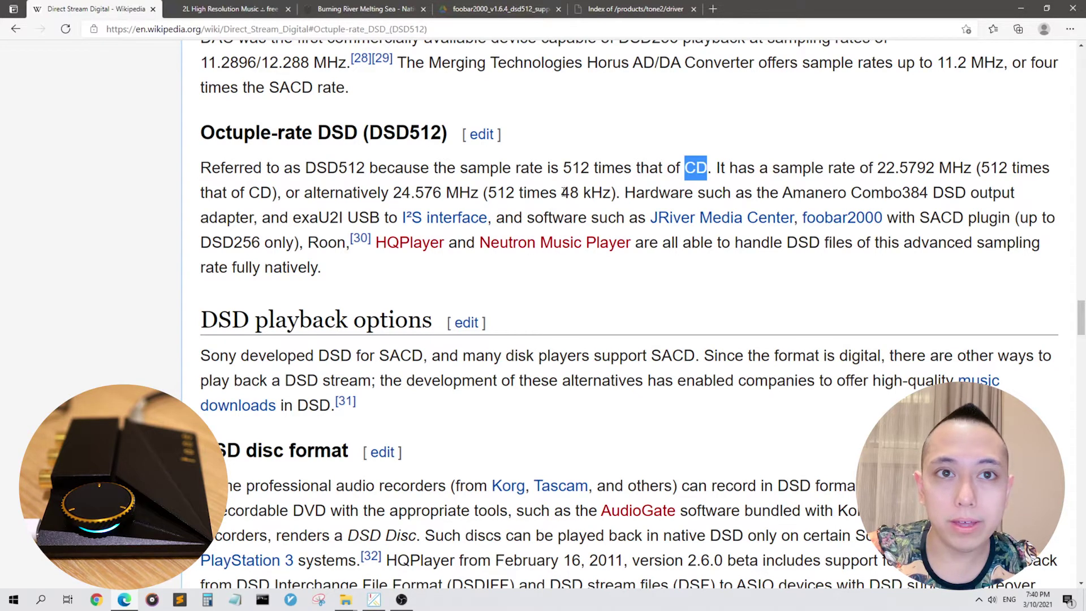
pyautogui.moveTo(562, 193); pyautogui.dragTo(613, 192)
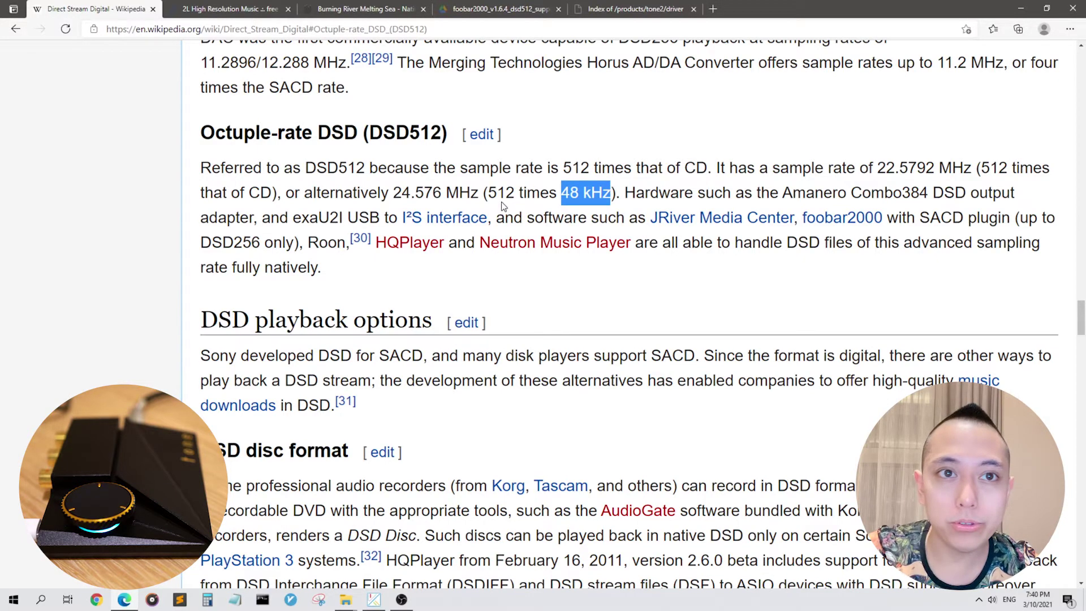
pyautogui.moveTo(490, 194); pyautogui.dragTo(610, 188)
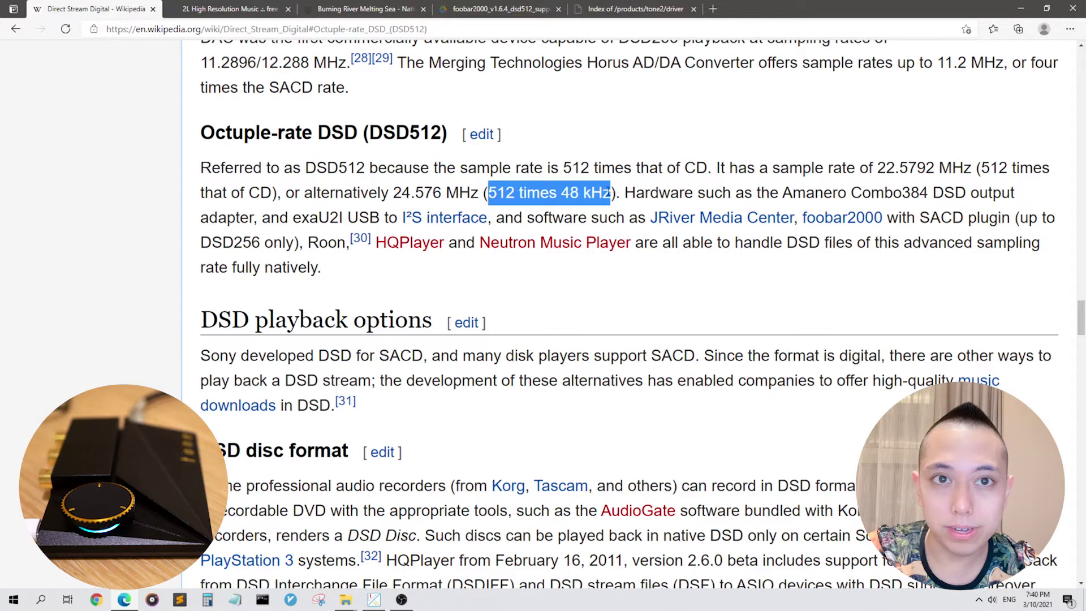
pyautogui.click(561, 192)
pyautogui.moveTo(560, 193); pyautogui.dragTo(610, 191)
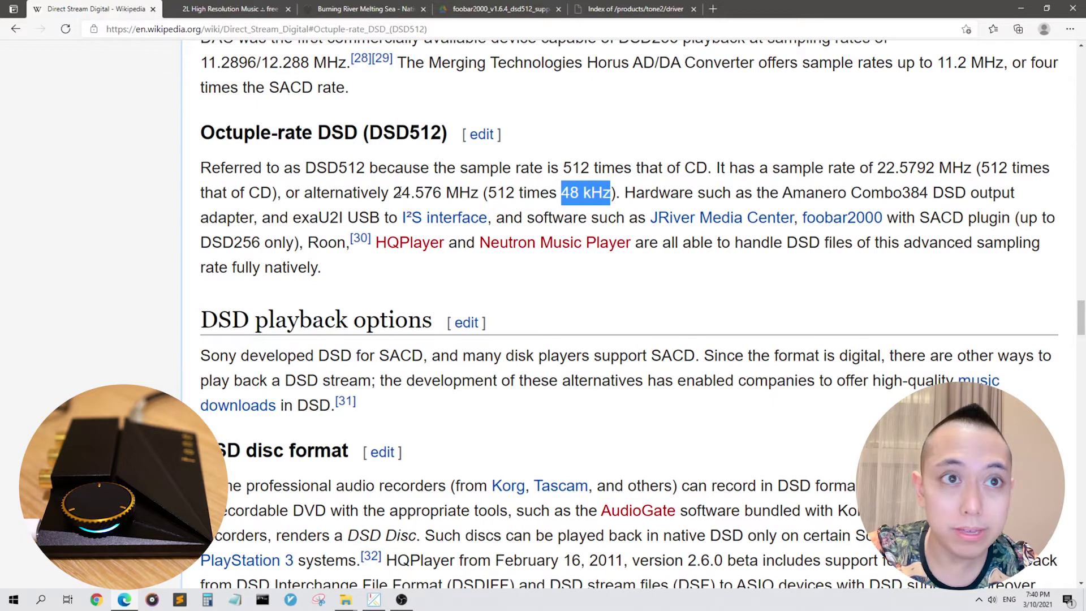
pyautogui.moveTo(394, 192); pyautogui.dragTo(481, 194)
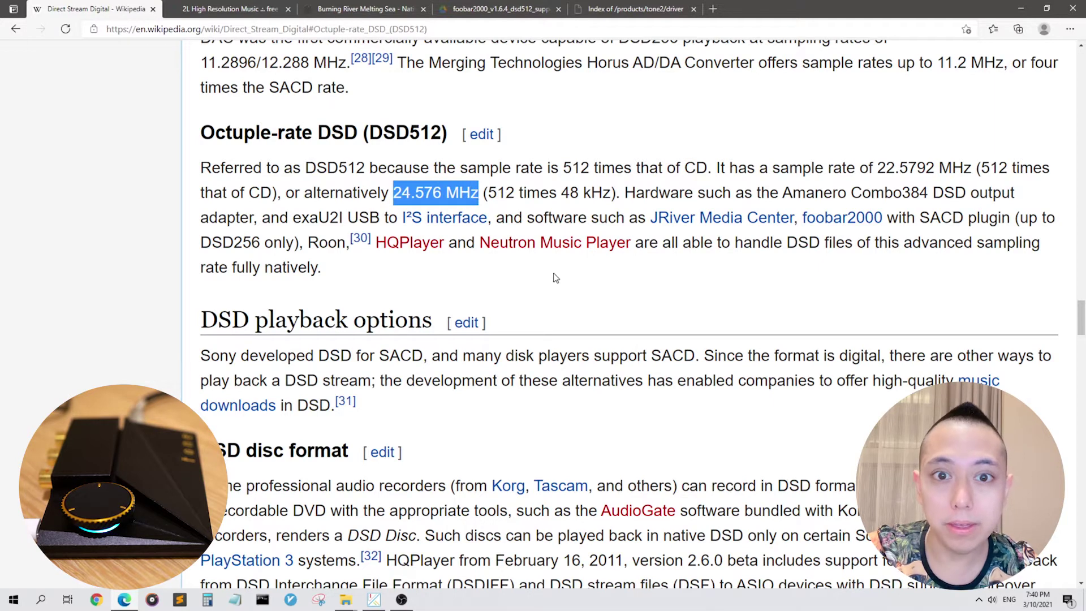
pyautogui.click(560, 277)
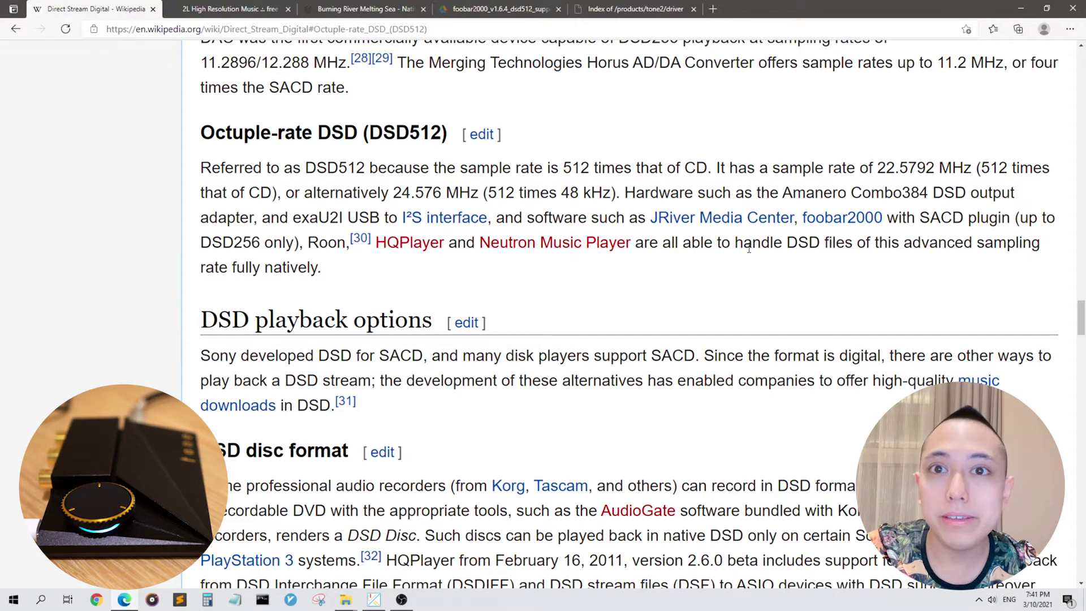
pyautogui.moveTo(525, 218); pyautogui.dragTo(645, 224)
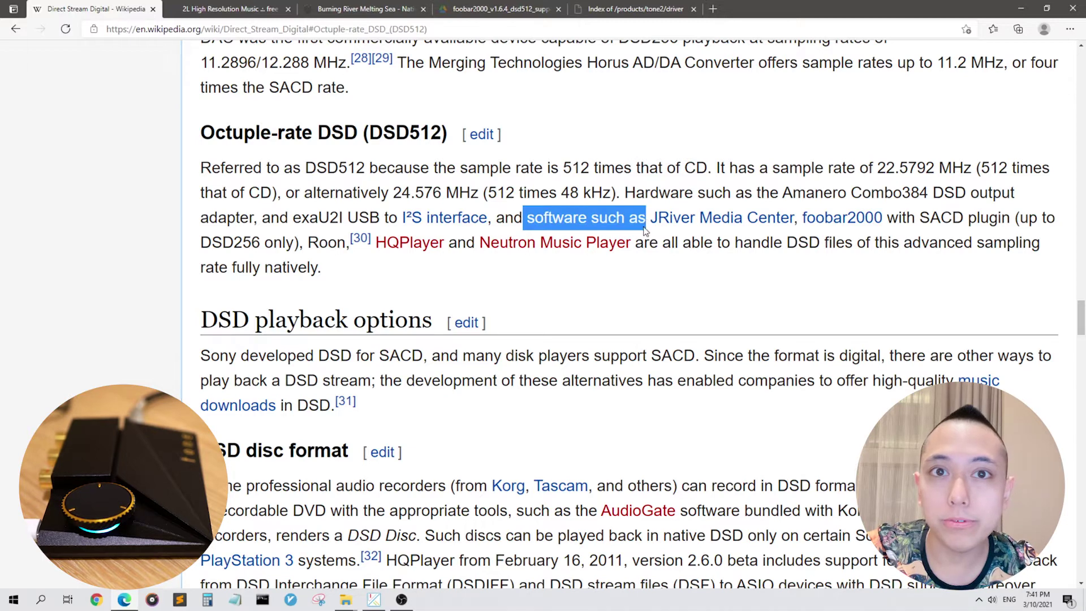
pyautogui.click(696, 257)
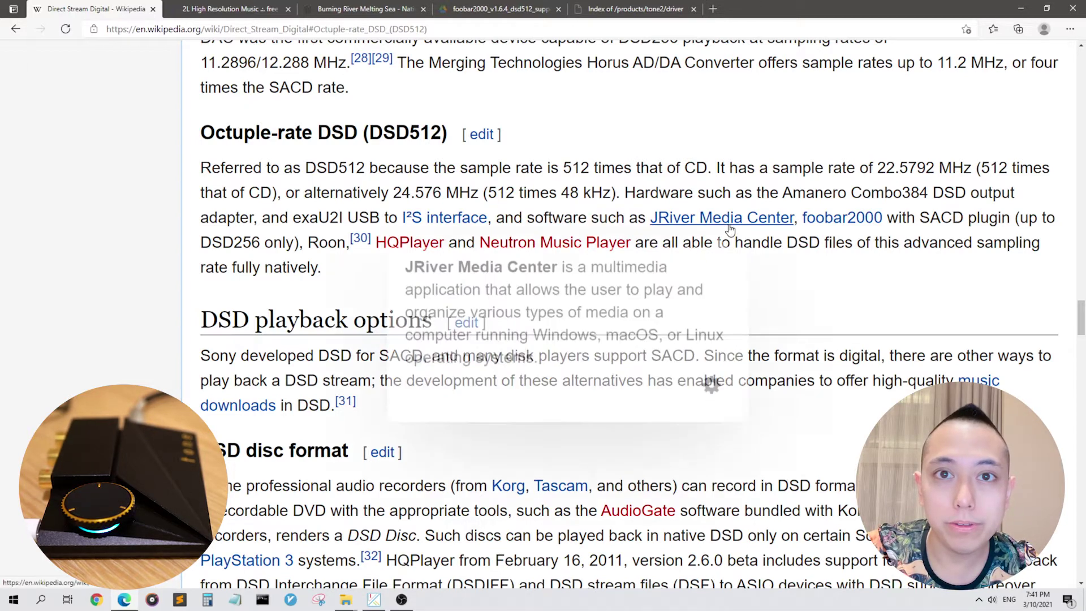
pyautogui.moveTo(852, 223)
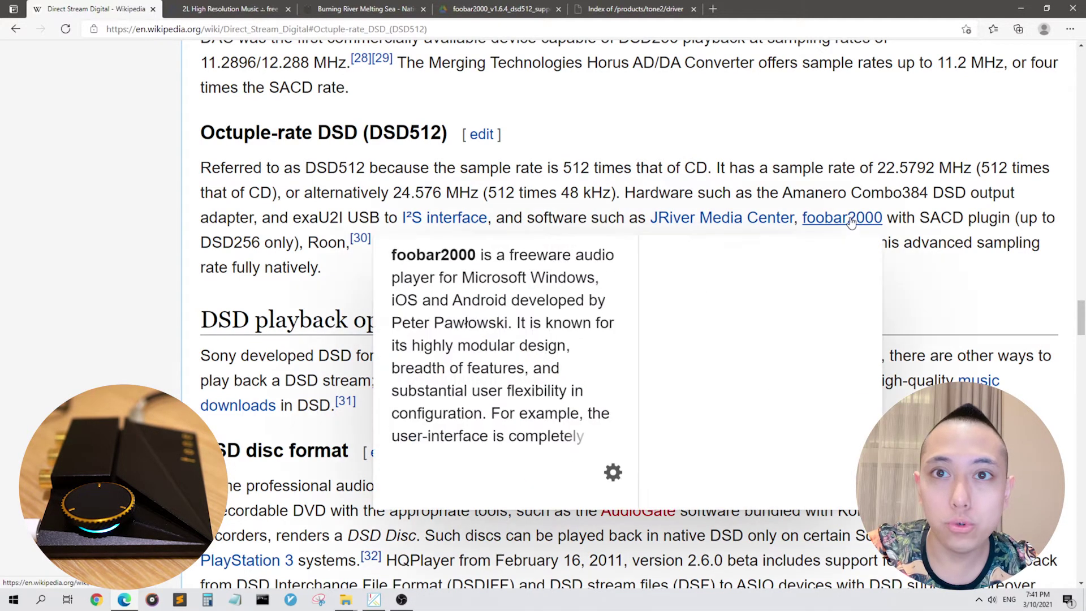
pyautogui.moveTo(921, 218); pyautogui.dragTo(1010, 224)
pyautogui.click(971, 239)
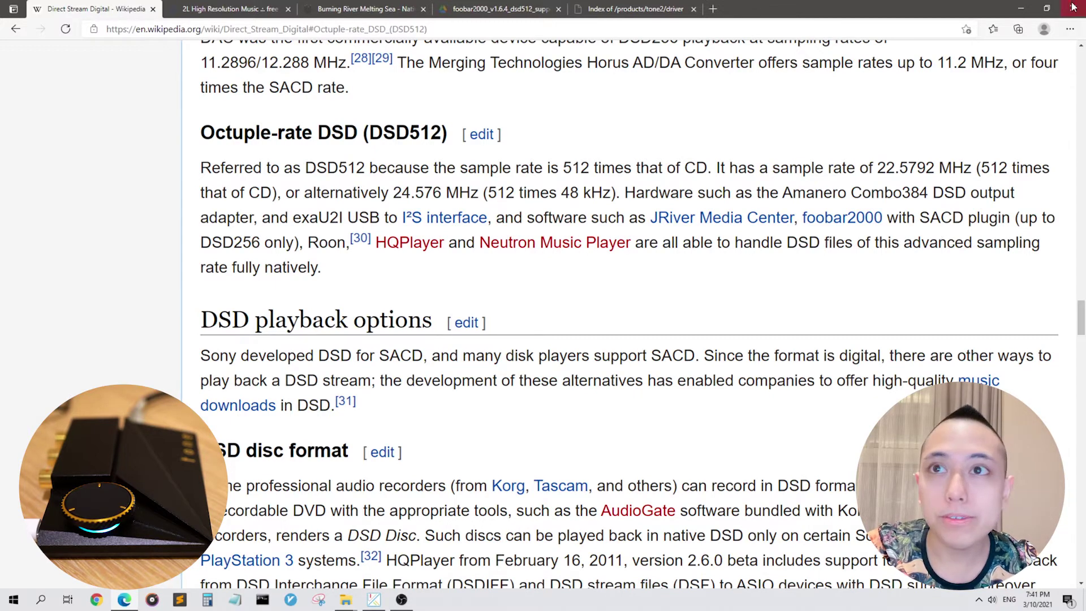
pyautogui.click(1026, 6)
# Step: Minimize the recording window and move the DSD audio files folder to the desktop's left
pyautogui.click(577, 109)
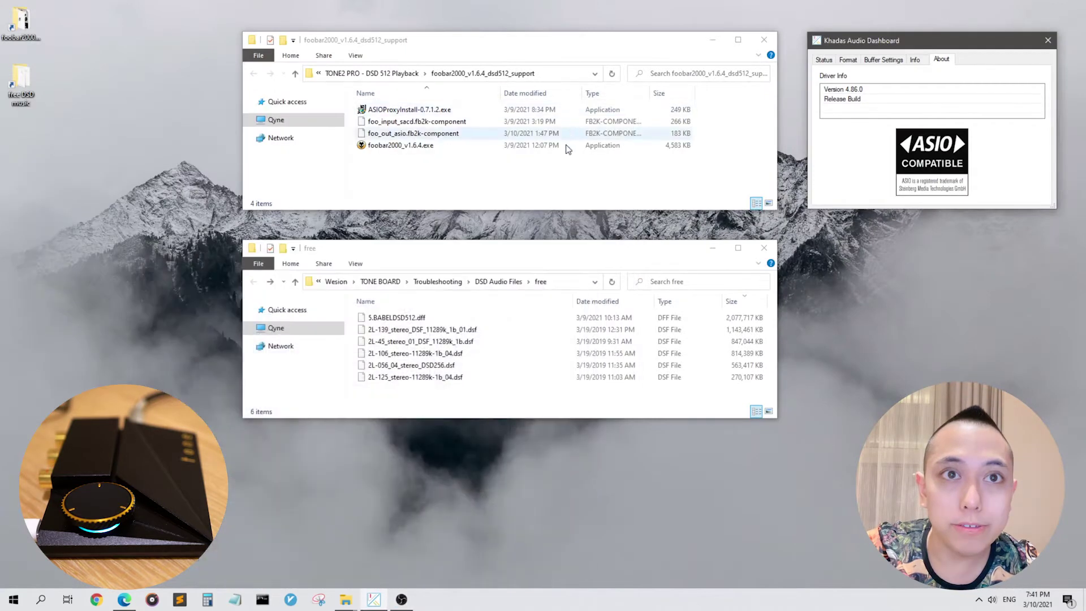
pyautogui.click(445, 403)
pyautogui.moveTo(445, 403); pyautogui.dragTo(398, 320)
pyautogui.click(439, 390)
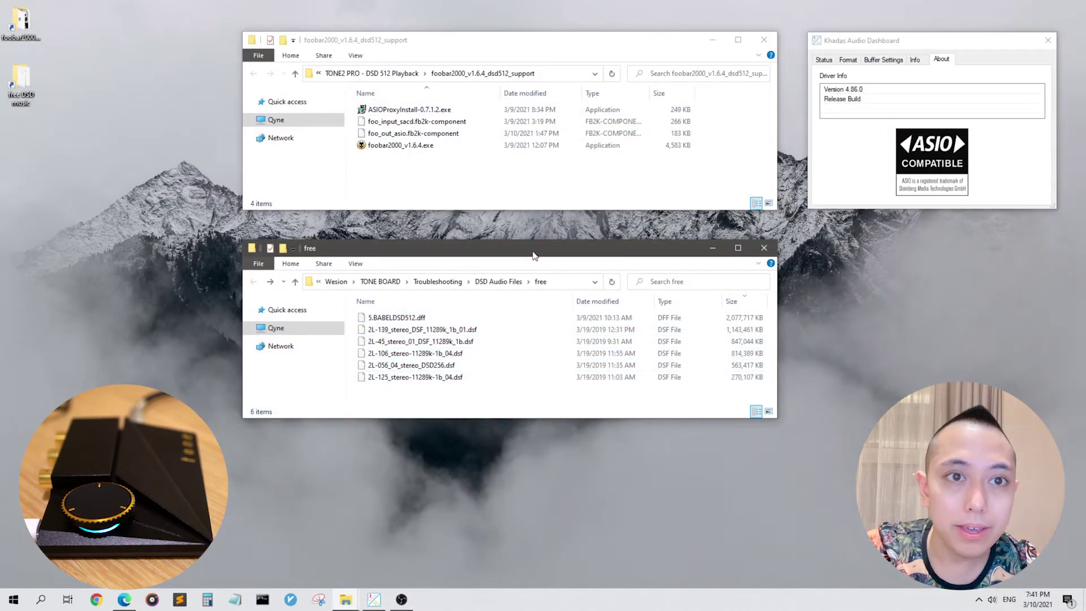
pyautogui.moveTo(531, 256); pyautogui.dragTo(311, 264)
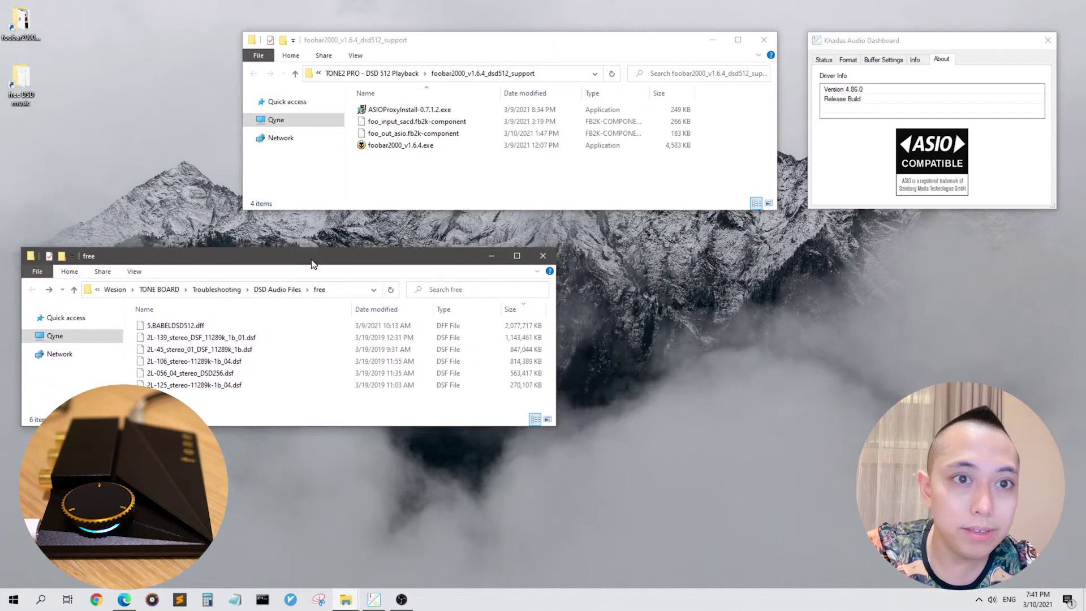
# Step: Select 5.BABELDSD512.dff and the two 2L DSF files to compare their sizes
pyautogui.click(520, 326)
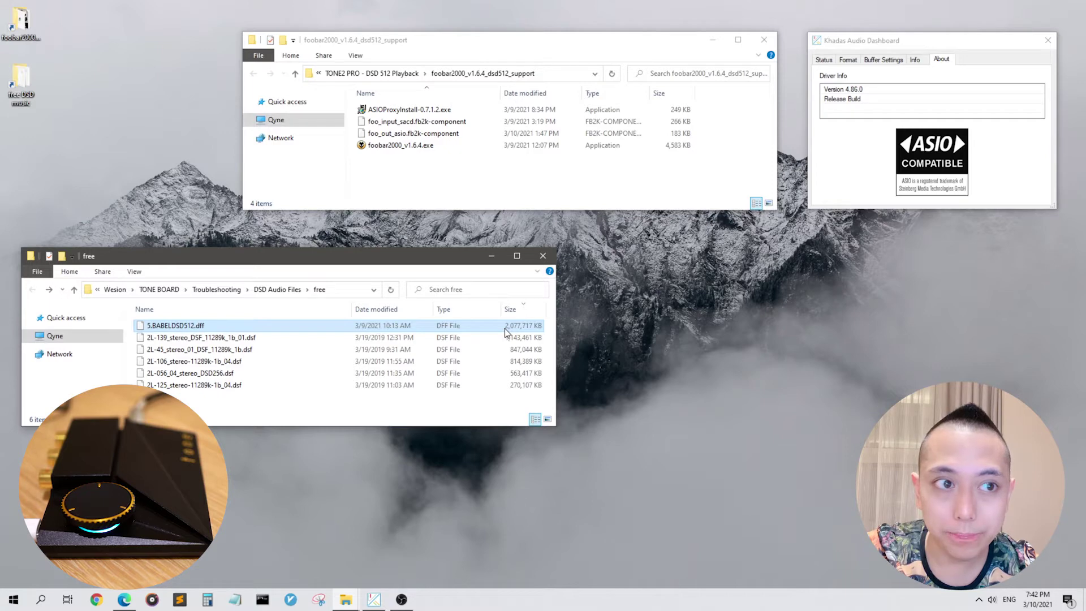
pyautogui.click(245, 340)
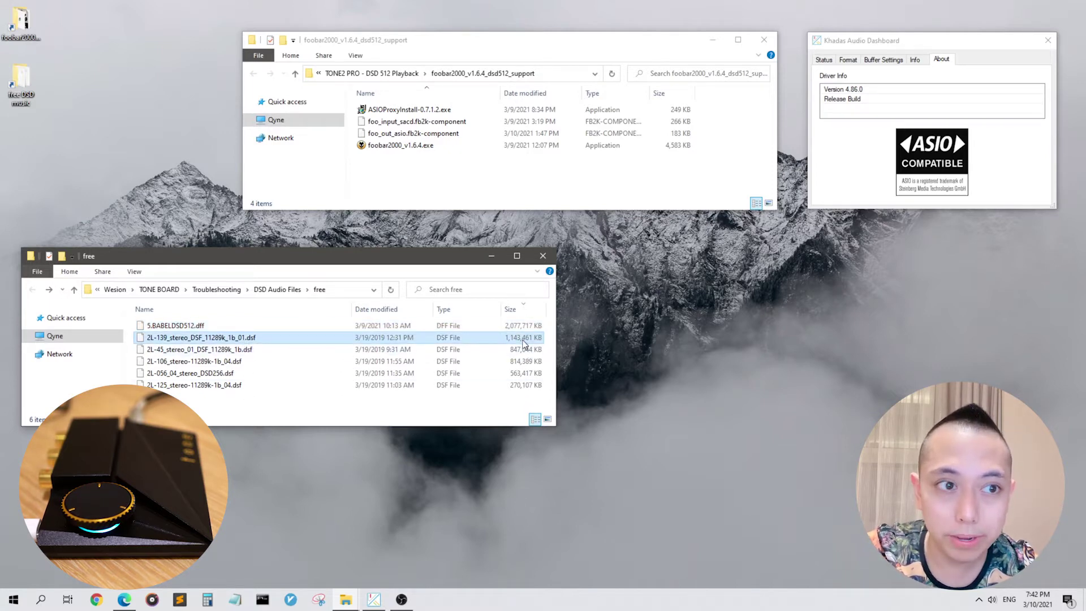
pyautogui.click(296, 386)
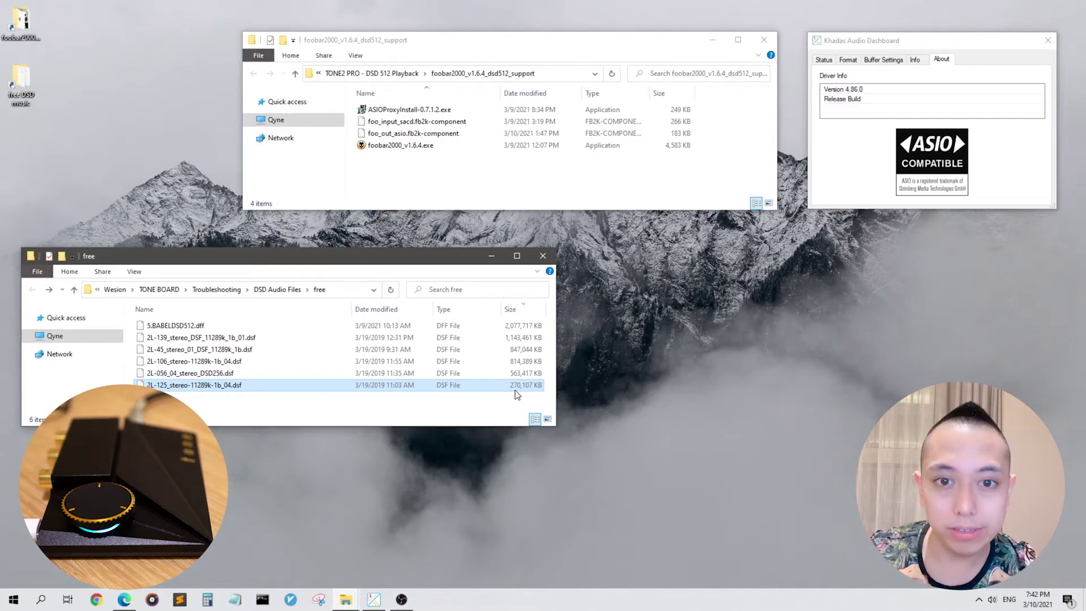
pyautogui.click(124, 599)
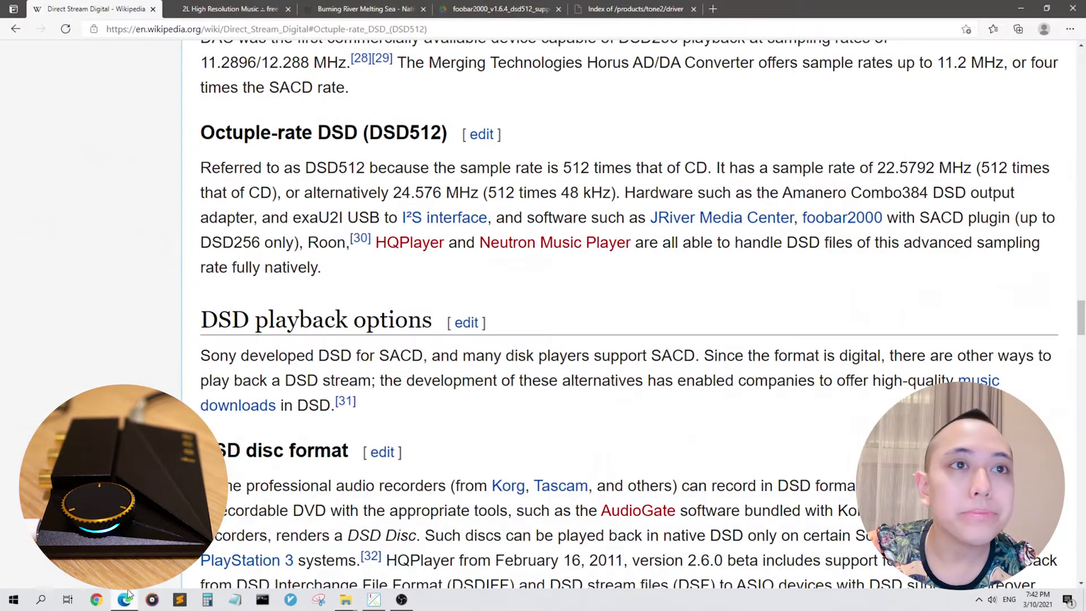
pyautogui.click(268, 13)
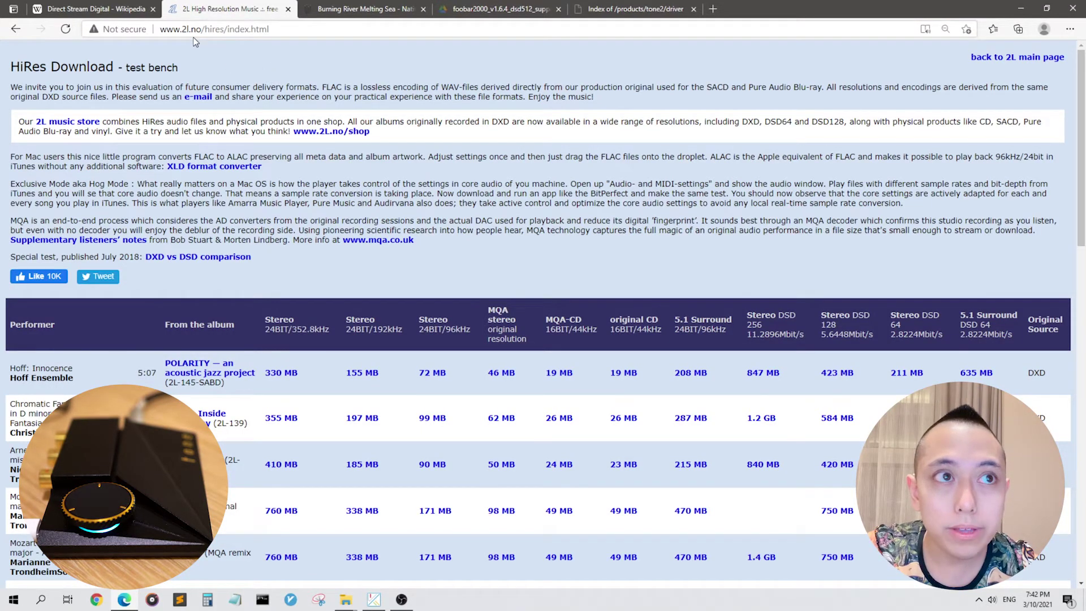
pyautogui.click(241, 30)
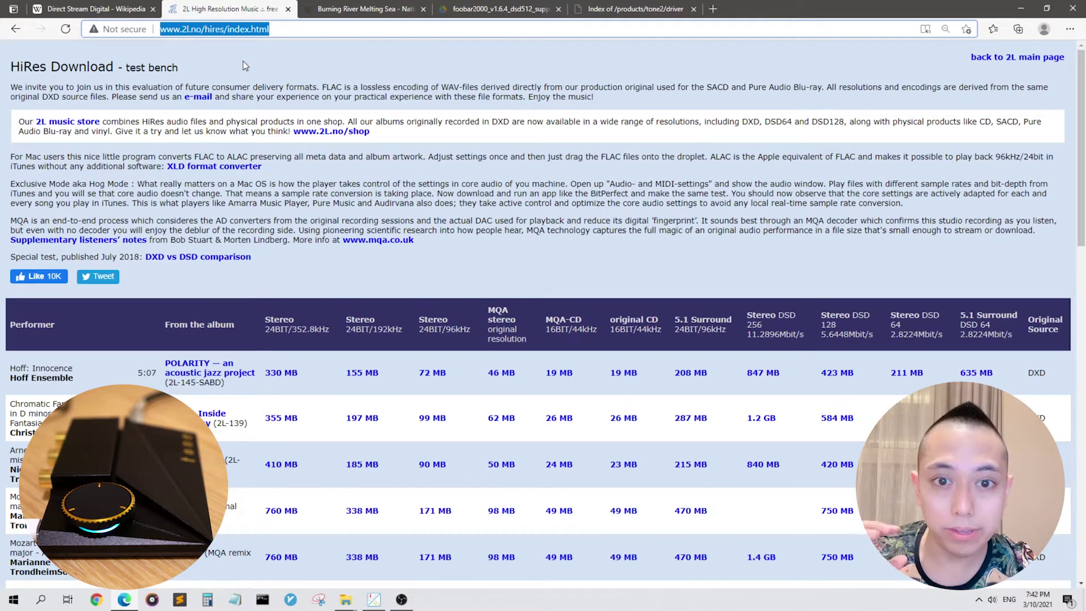
pyautogui.click(244, 63)
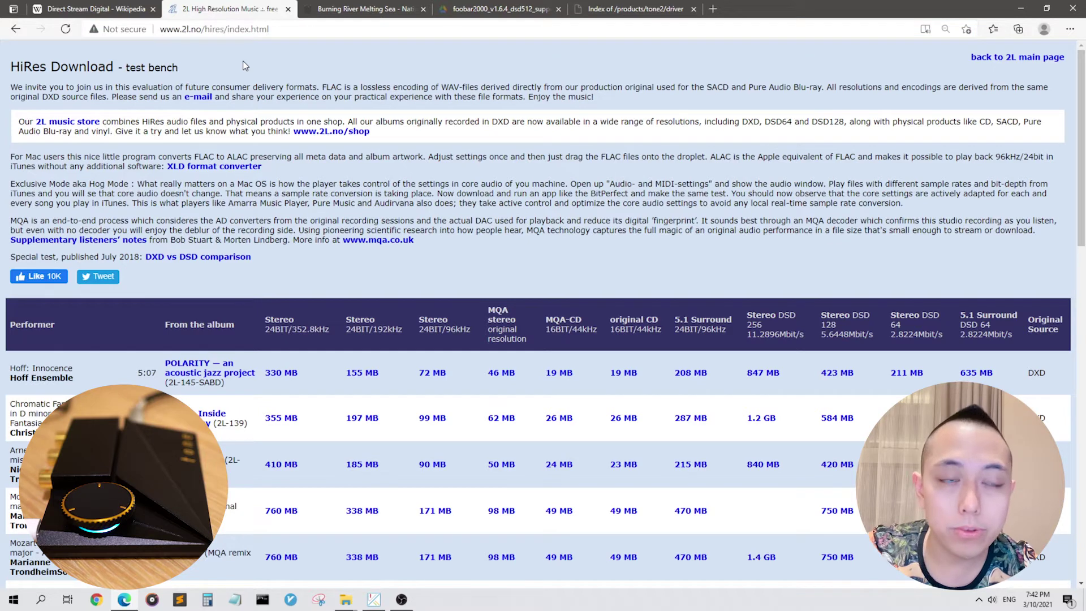
pyautogui.moveTo(42, 97); pyautogui.dragTo(234, 89)
pyautogui.click(258, 101)
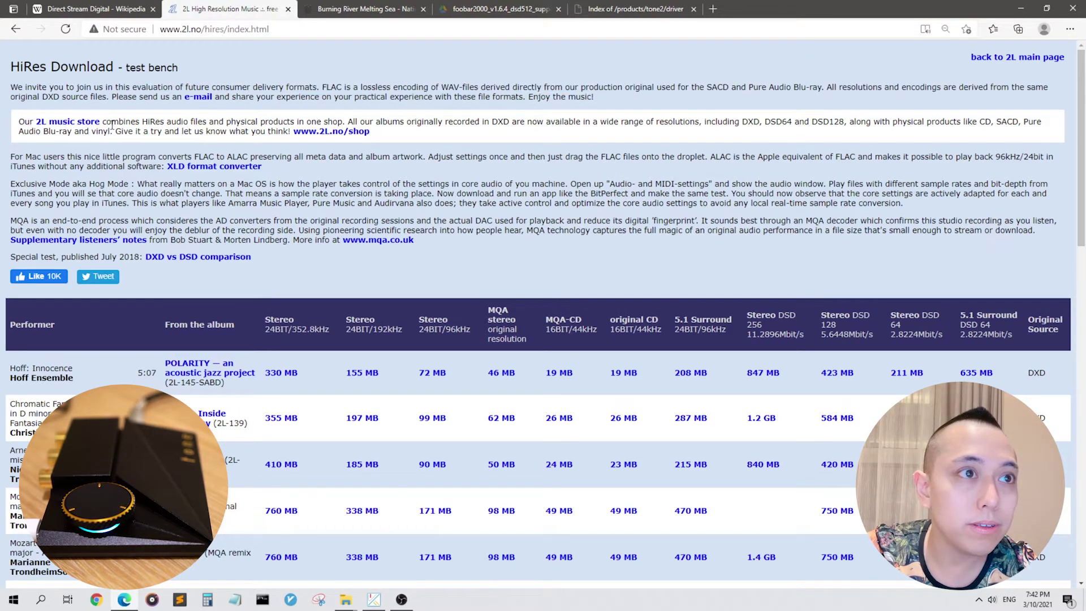
pyautogui.scroll(-2, 211, 169)
pyautogui.scroll(-2, 211, 169)
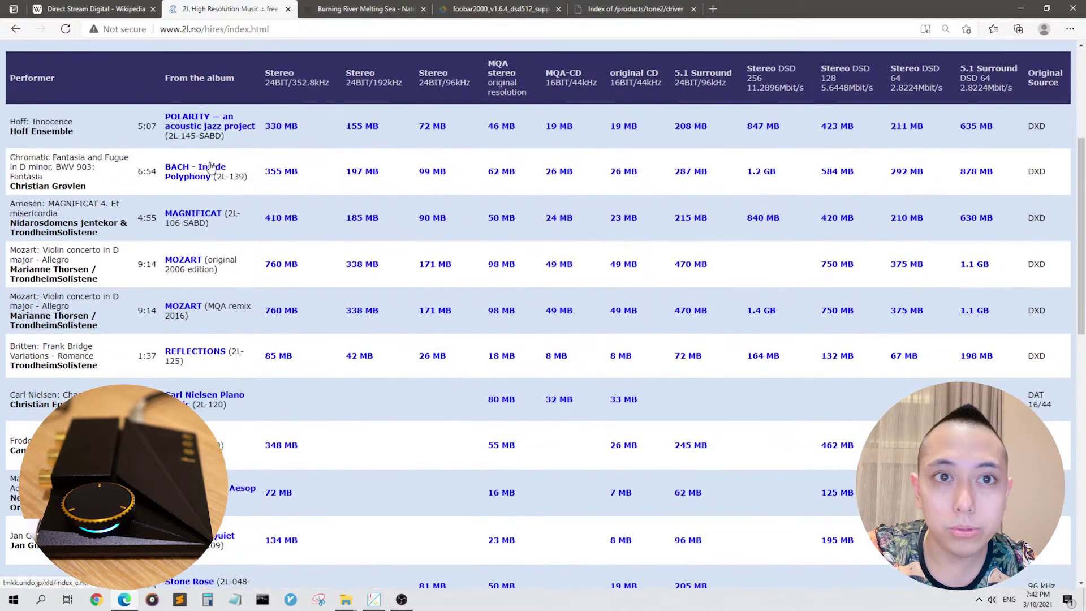
pyautogui.scroll(-10, 148, 169)
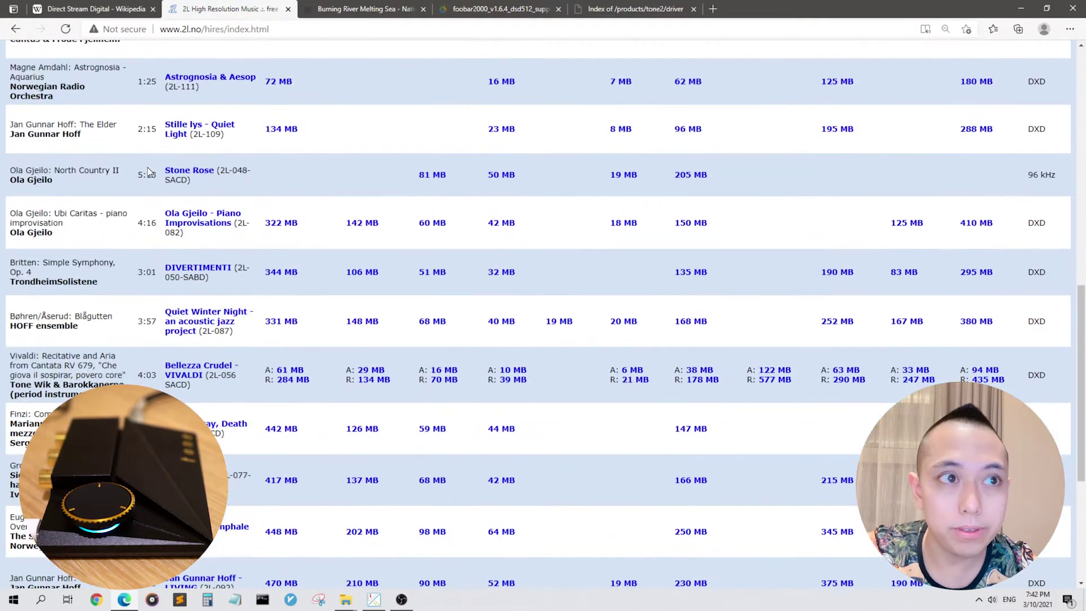
pyautogui.scroll(4, 150, 172)
pyautogui.scroll(1, 149, 172)
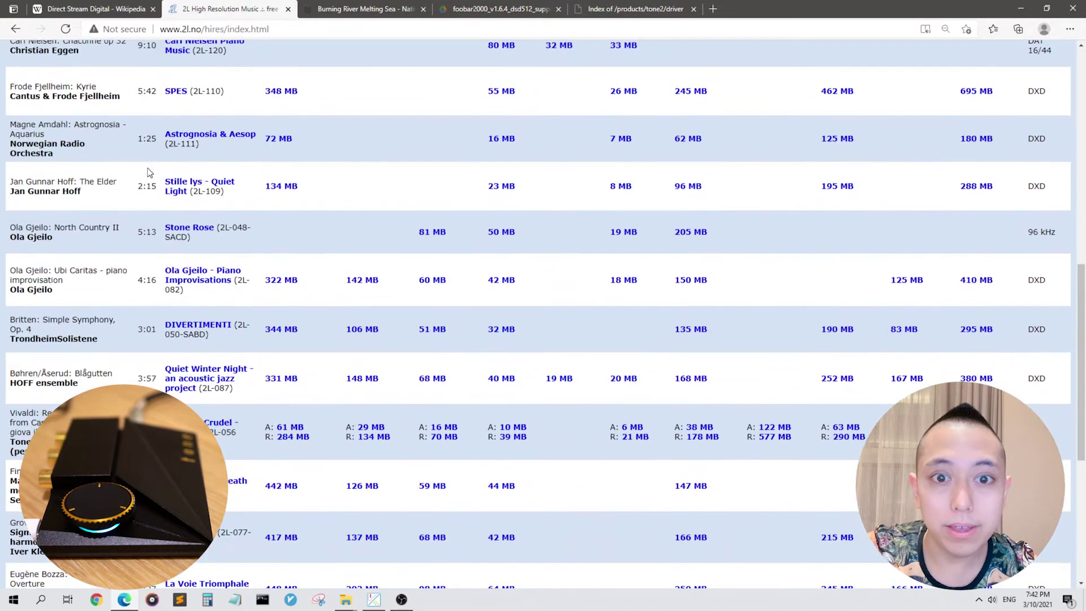
pyautogui.scroll(5, 149, 172)
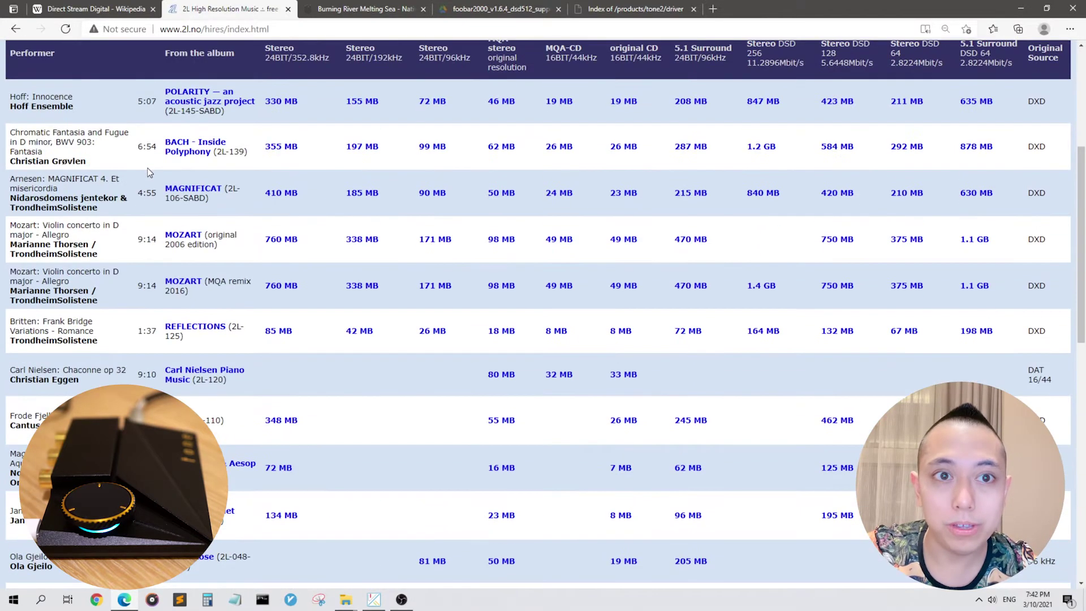
pyautogui.scroll(1, 150, 173)
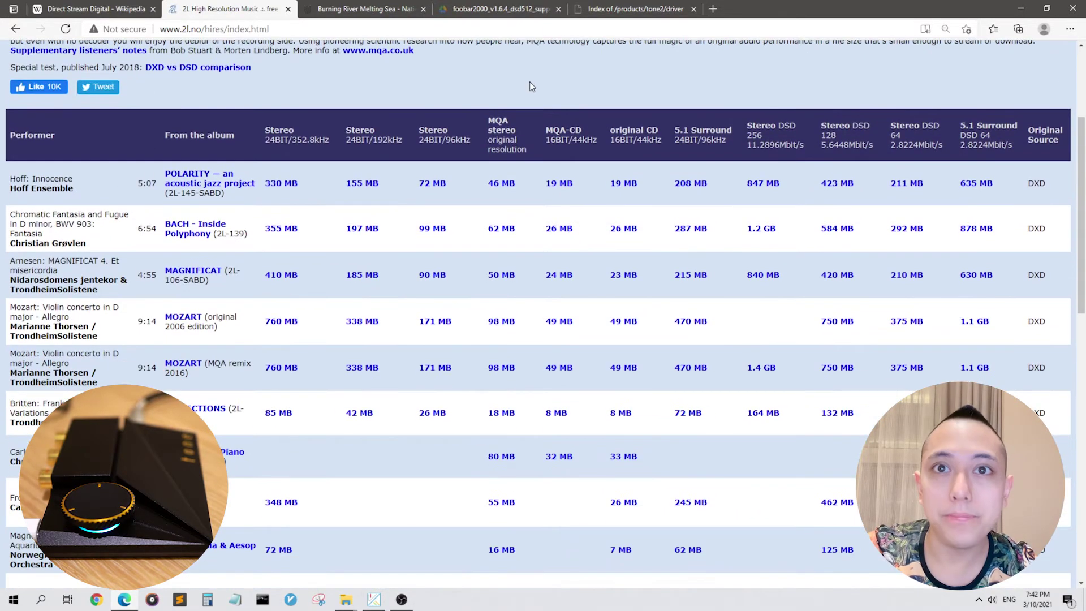
pyautogui.moveTo(748, 125); pyautogui.dragTo(786, 139)
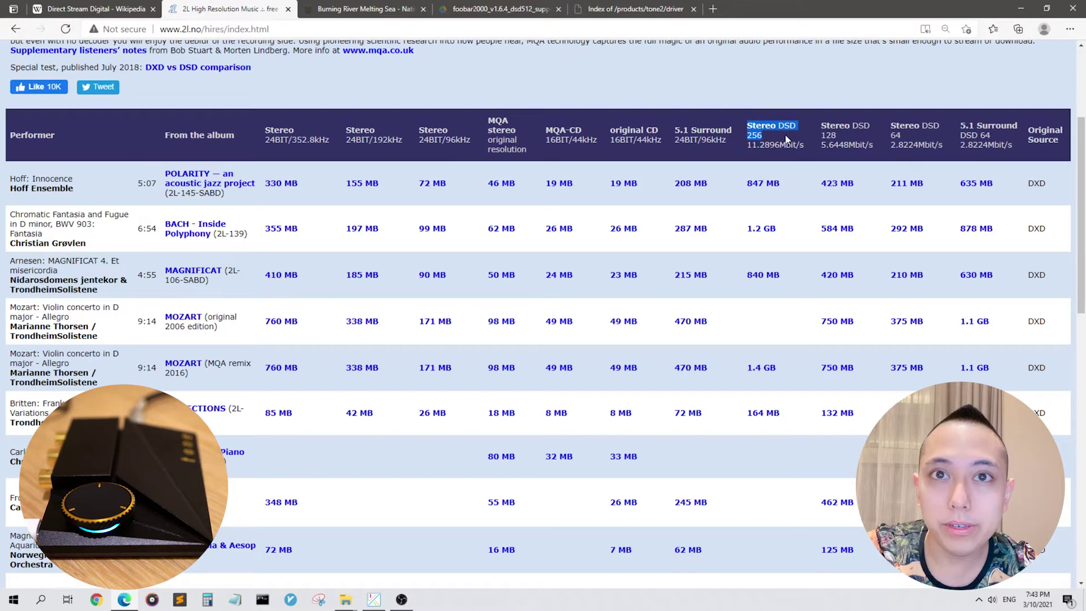
pyautogui.click(785, 140)
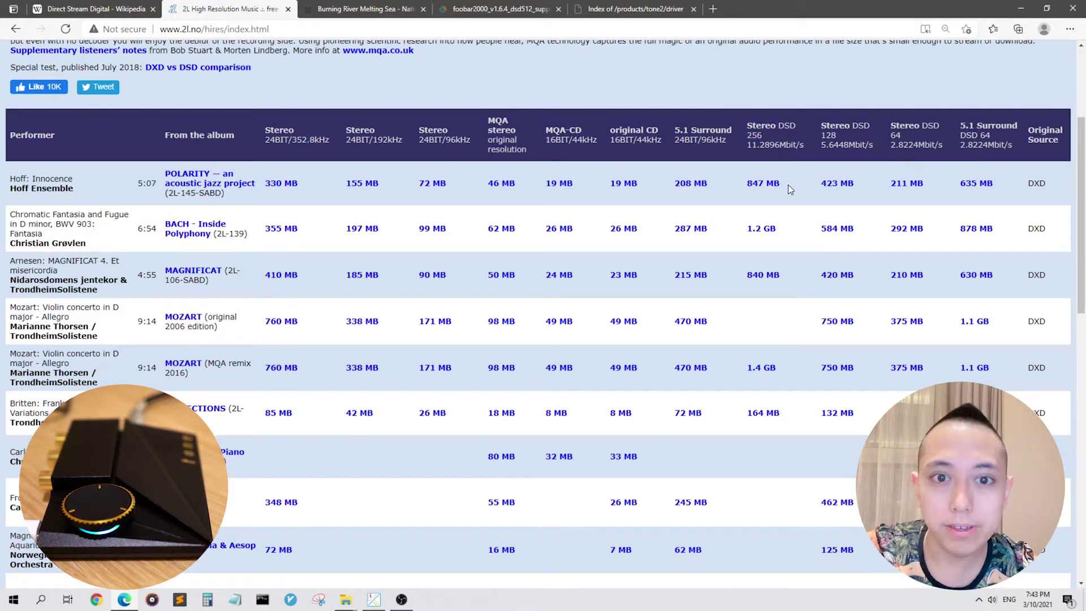
pyautogui.moveTo(788, 184); pyautogui.dragTo(740, 183)
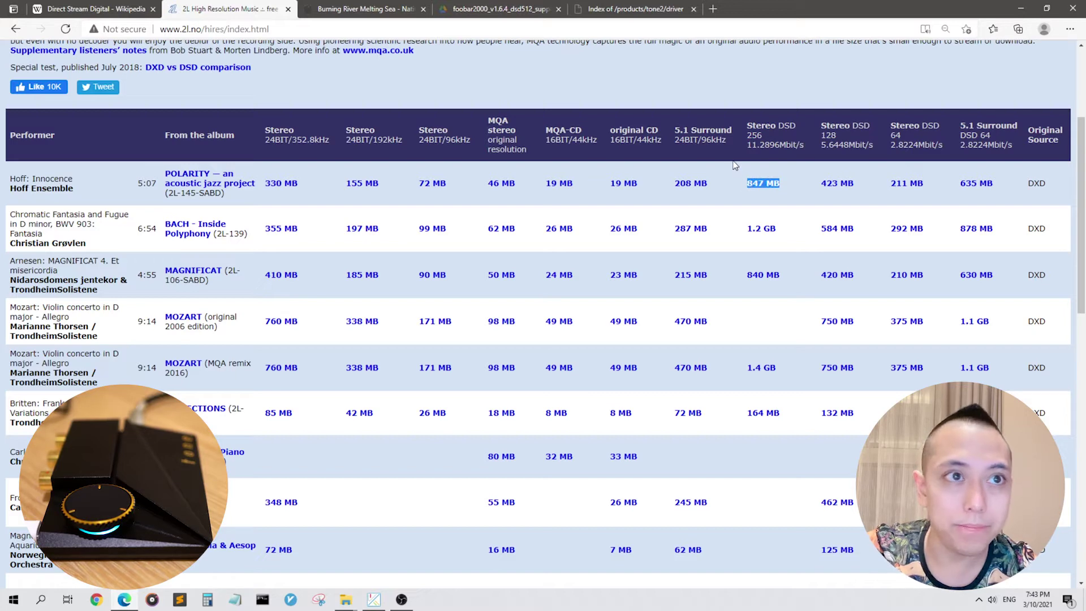
pyautogui.click(735, 165)
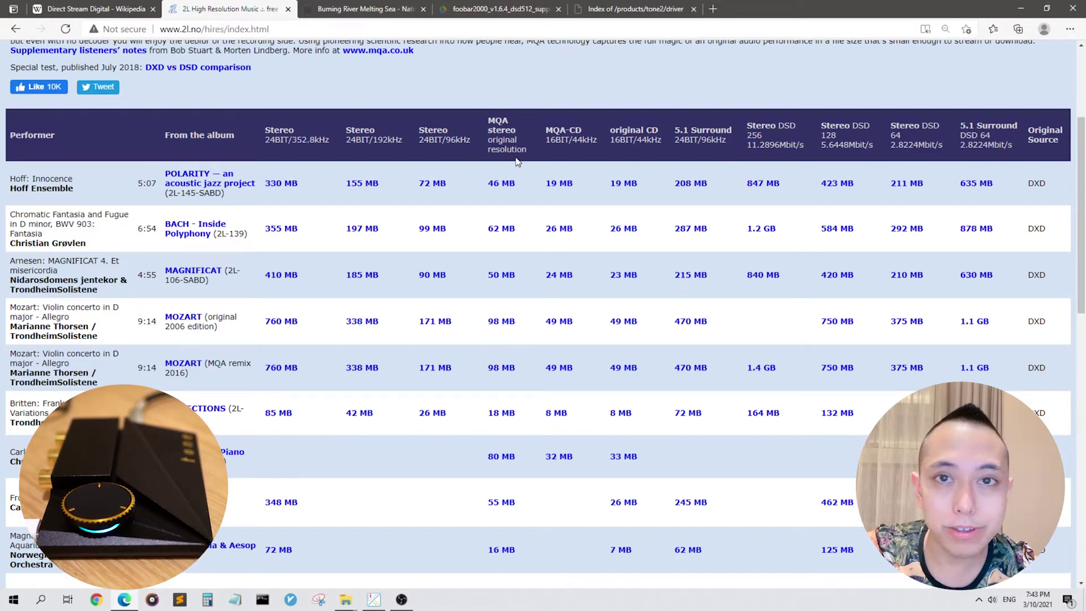
pyautogui.scroll(-6, 546, 184)
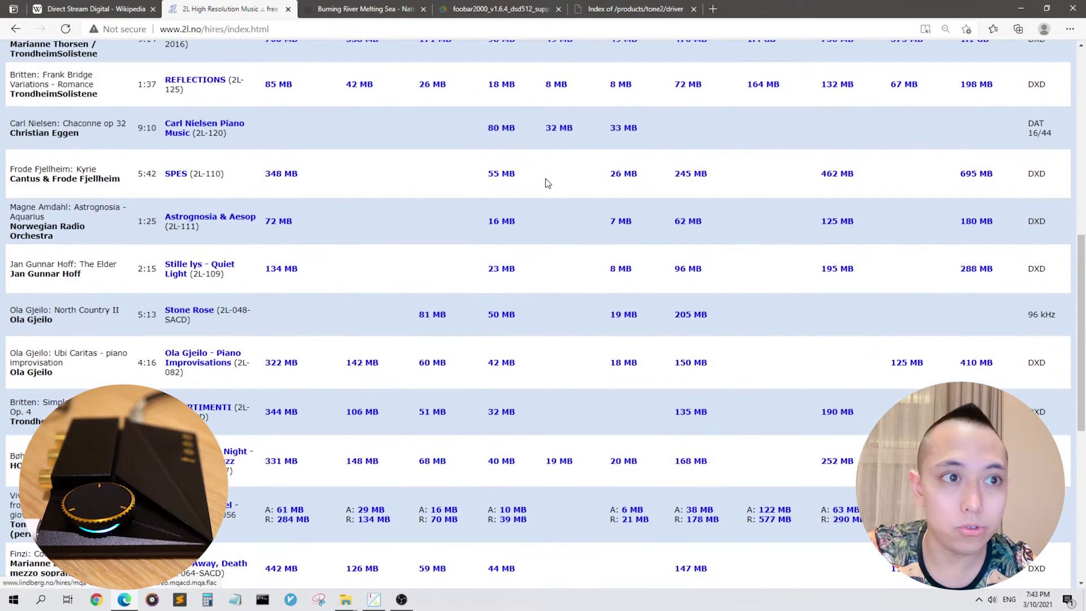
pyautogui.scroll(2, 547, 183)
pyautogui.scroll(6, 546, 183)
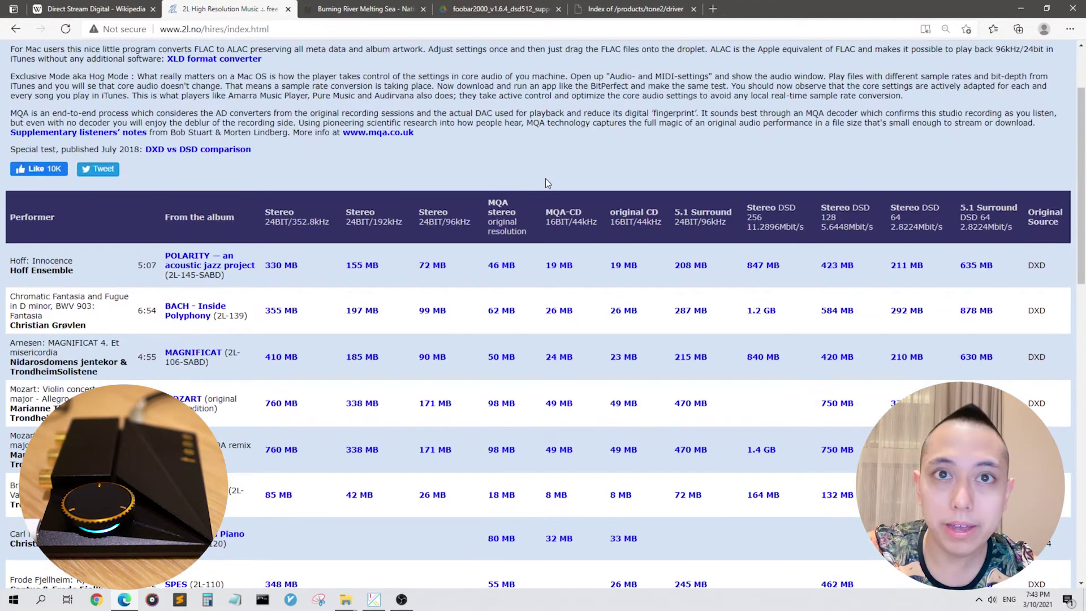
pyautogui.scroll(-2, 546, 183)
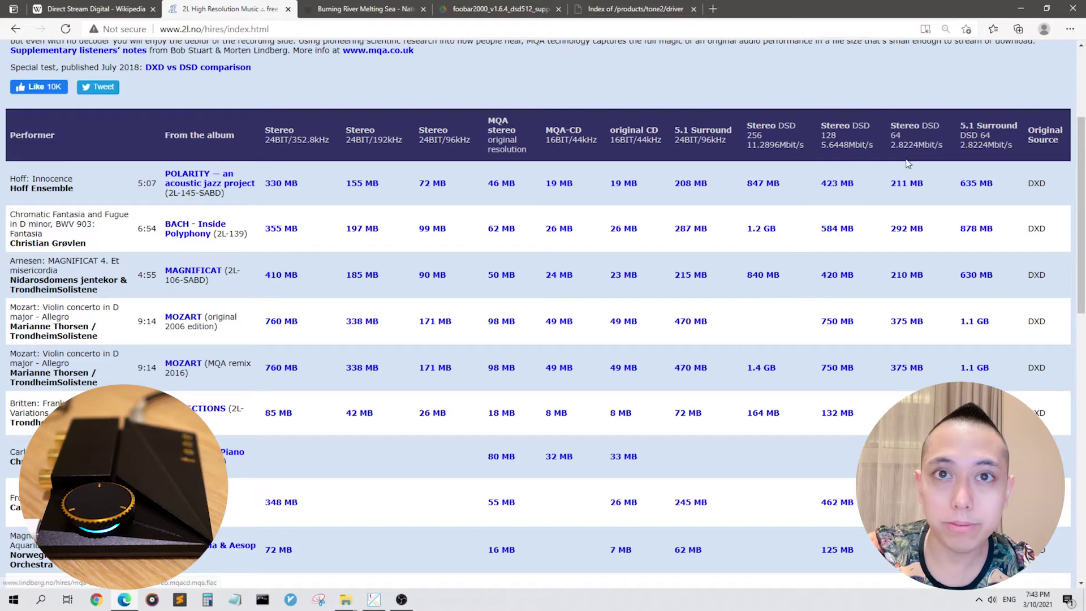
pyautogui.moveTo(749, 125); pyautogui.dragTo(783, 145)
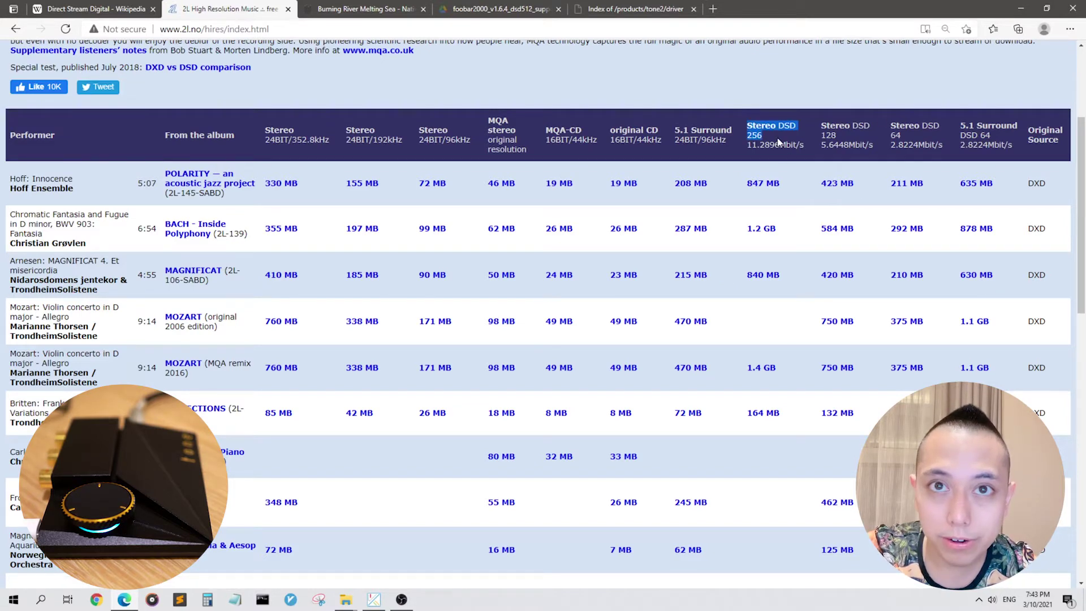
pyautogui.click(793, 174)
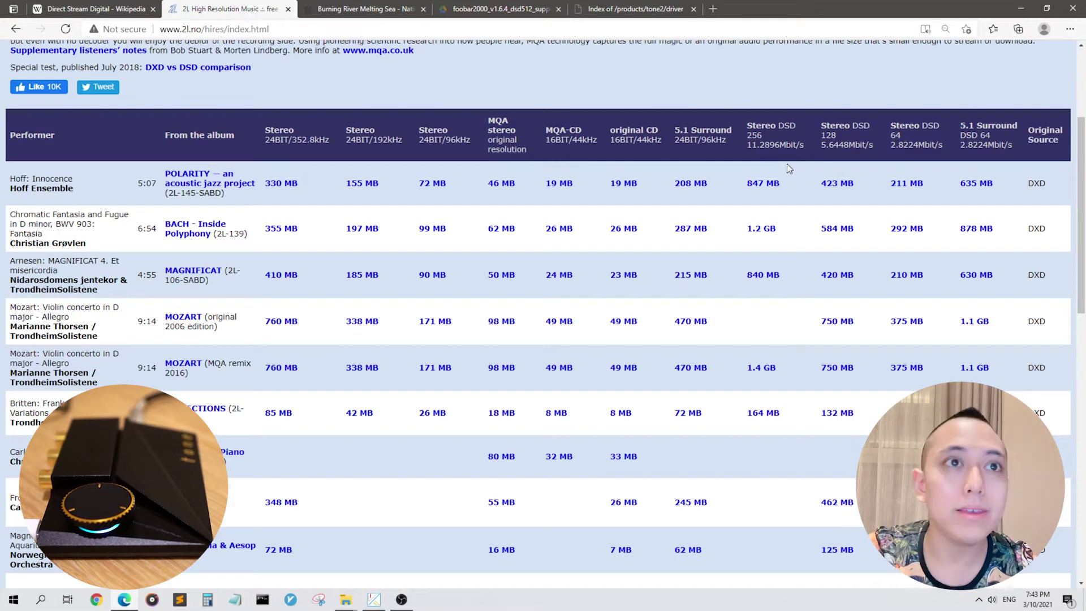
pyautogui.scroll(3, 434, 227)
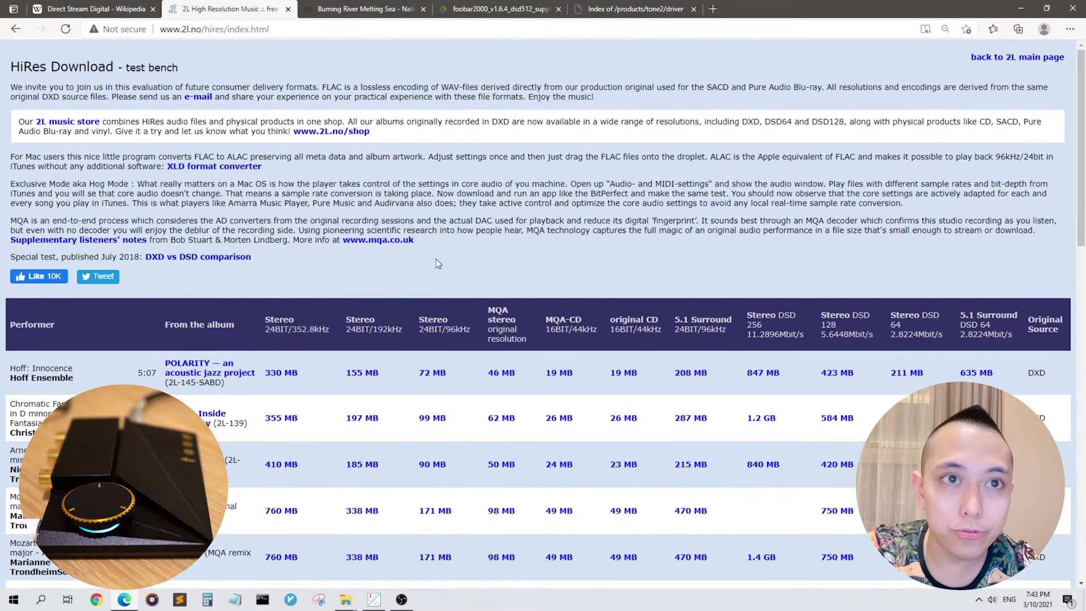
# Step: Switch to the Burning River Melting Sea album page and check its address and ¥208.49 price
pyautogui.click(362, 10)
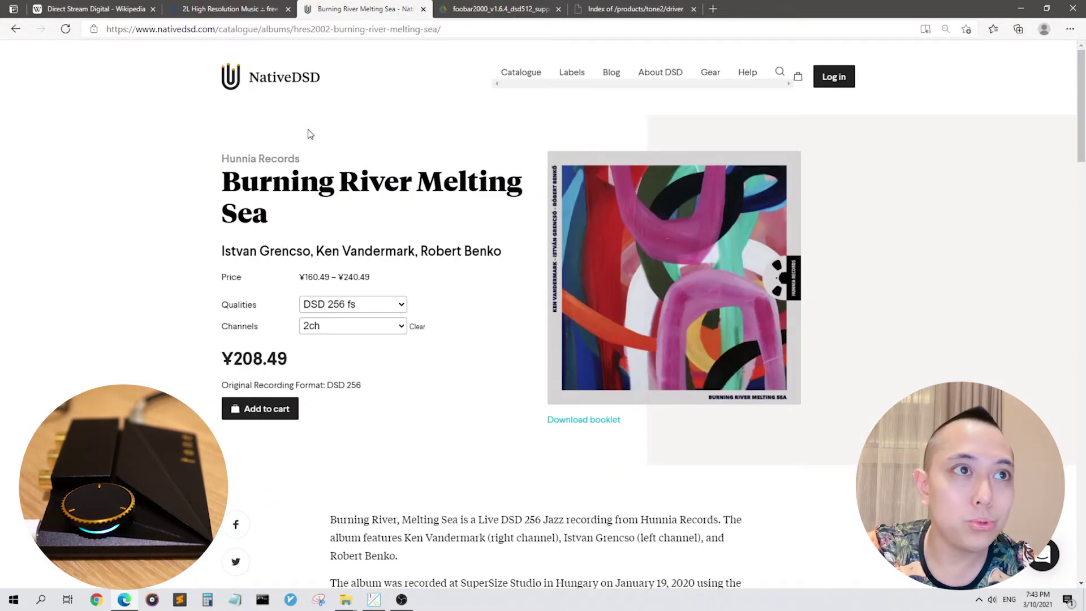
pyautogui.click(229, 29)
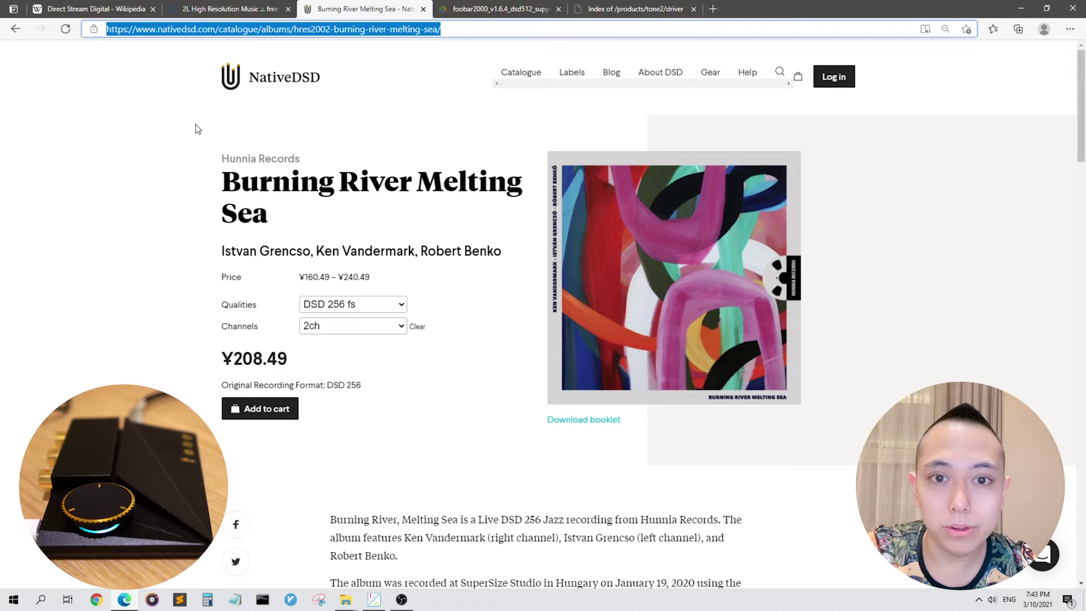
pyautogui.click(88, 297)
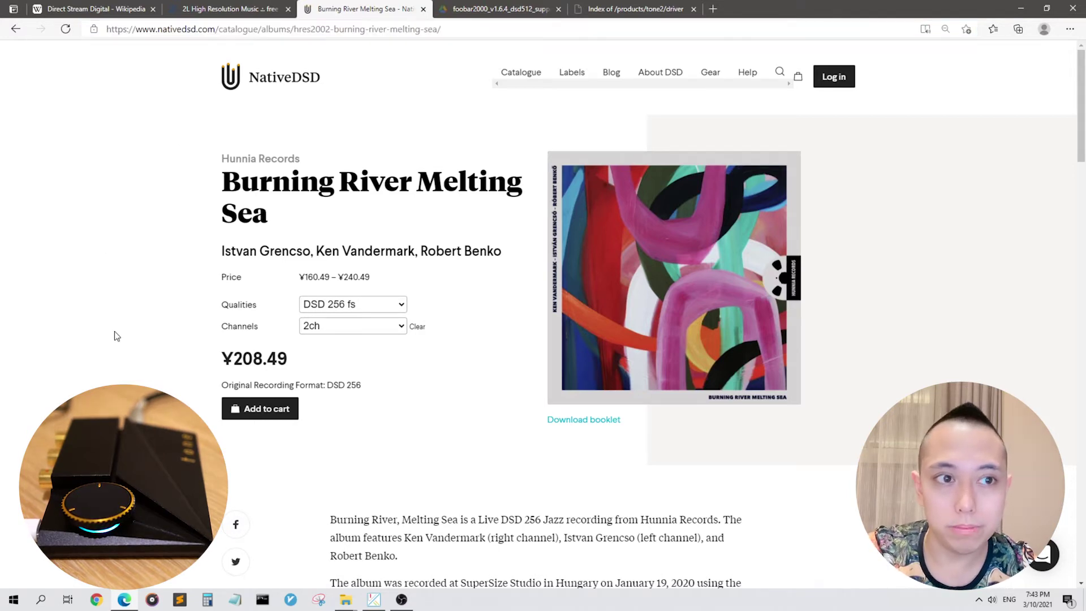
pyautogui.moveTo(225, 360); pyautogui.dragTo(332, 350)
pyautogui.click(328, 359)
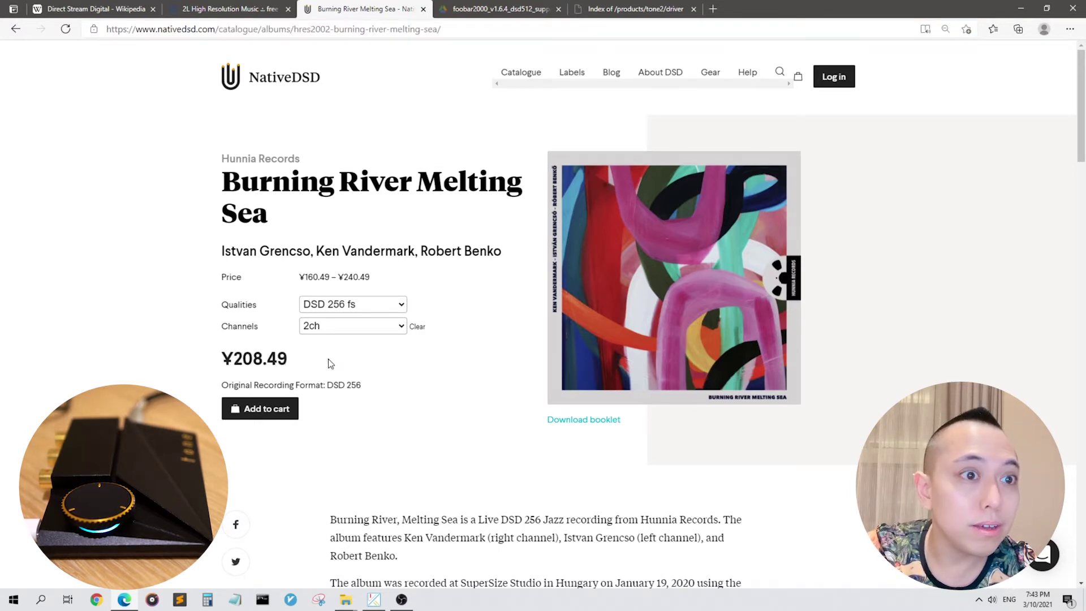
# Step: Try DSD 512 fs in the Qualities list, then set it back to DSD 256 fs
pyautogui.click(387, 309)
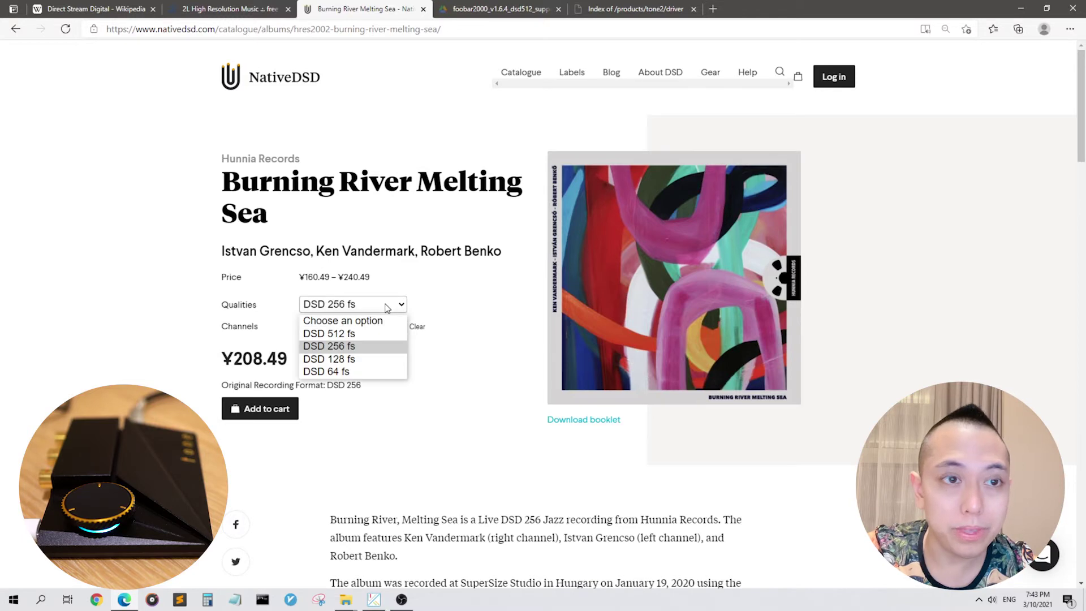
pyautogui.click(376, 337)
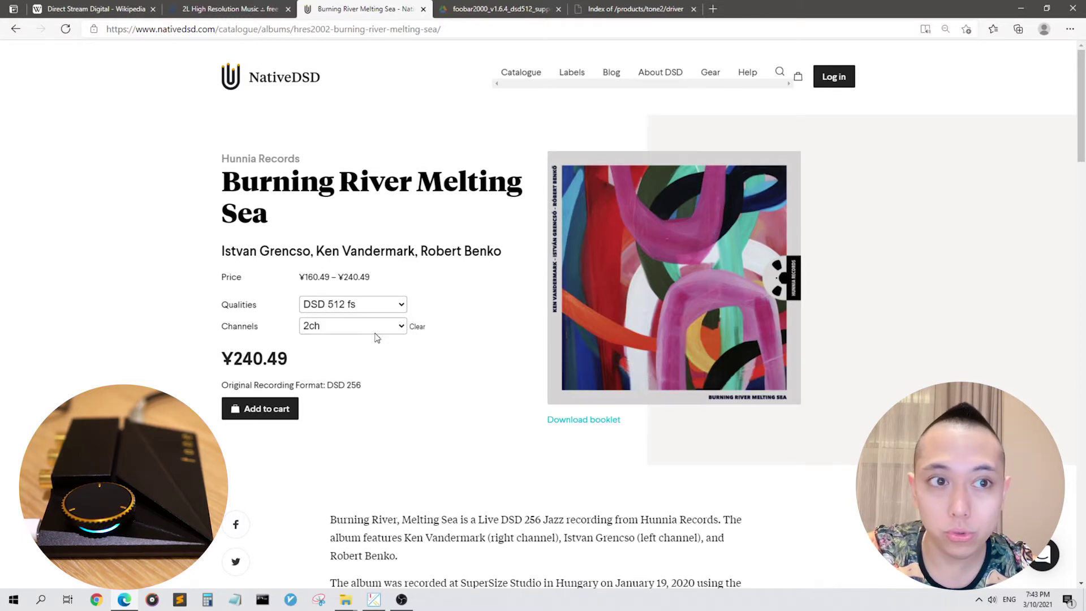
pyautogui.click(370, 310)
pyautogui.click(365, 346)
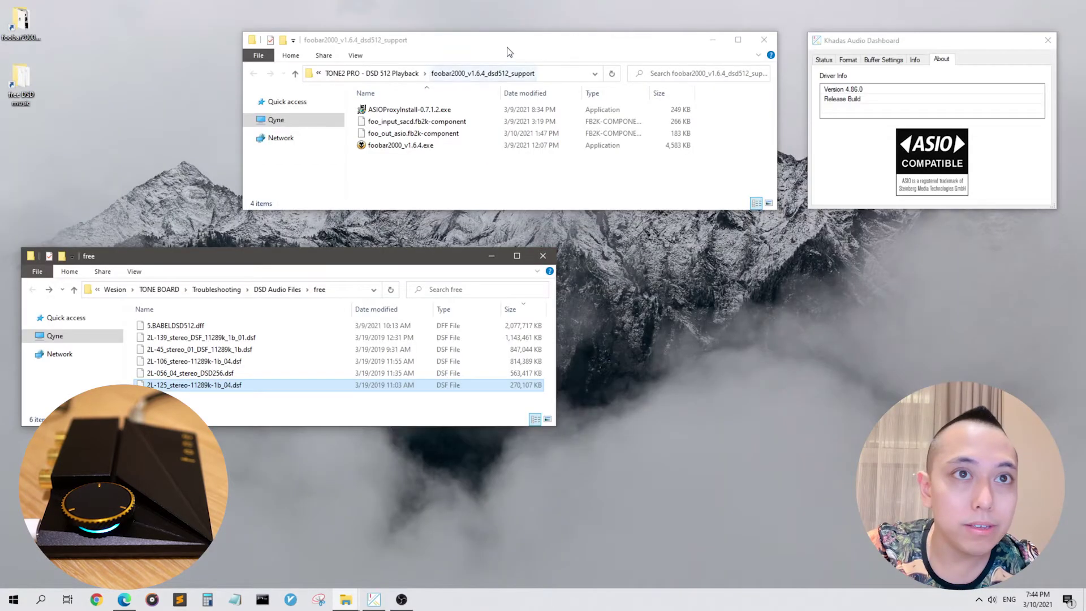
pyautogui.moveTo(509, 34); pyautogui.dragTo(407, 46)
pyautogui.click(340, 115)
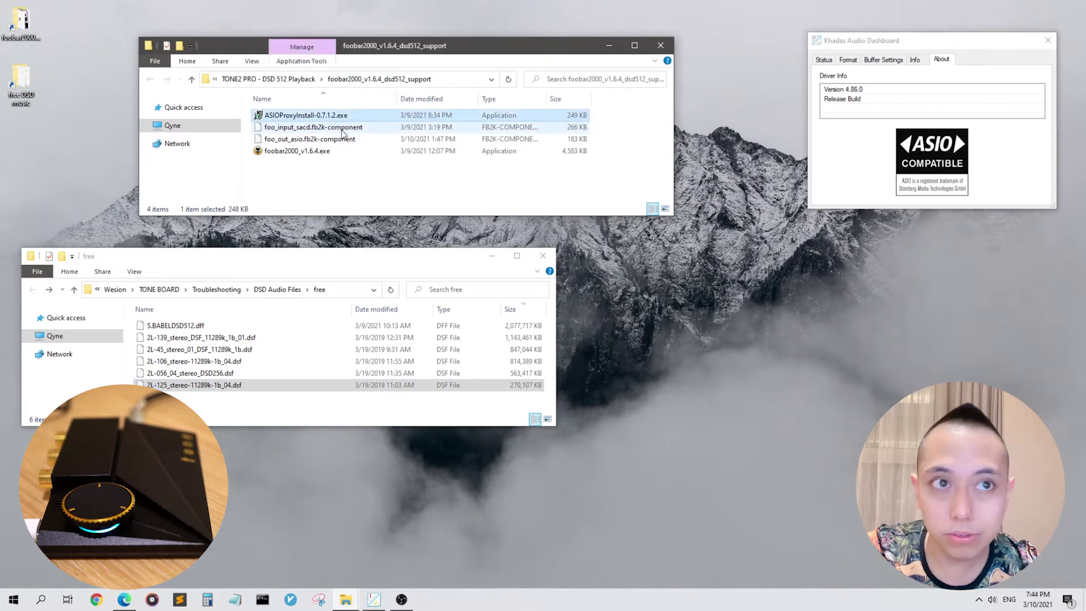
pyautogui.click(334, 152)
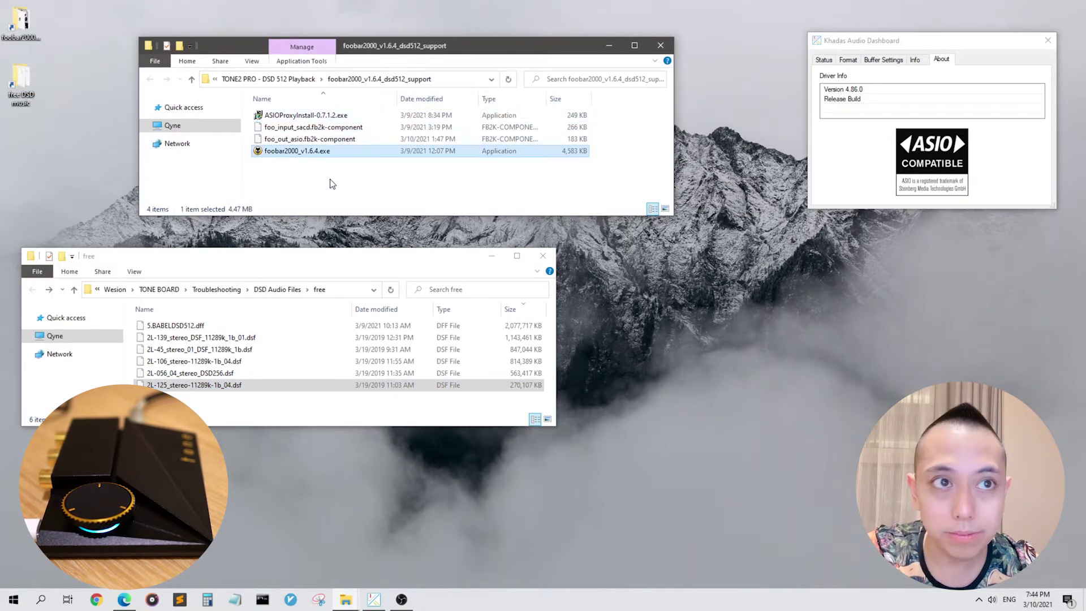
pyautogui.click(335, 141)
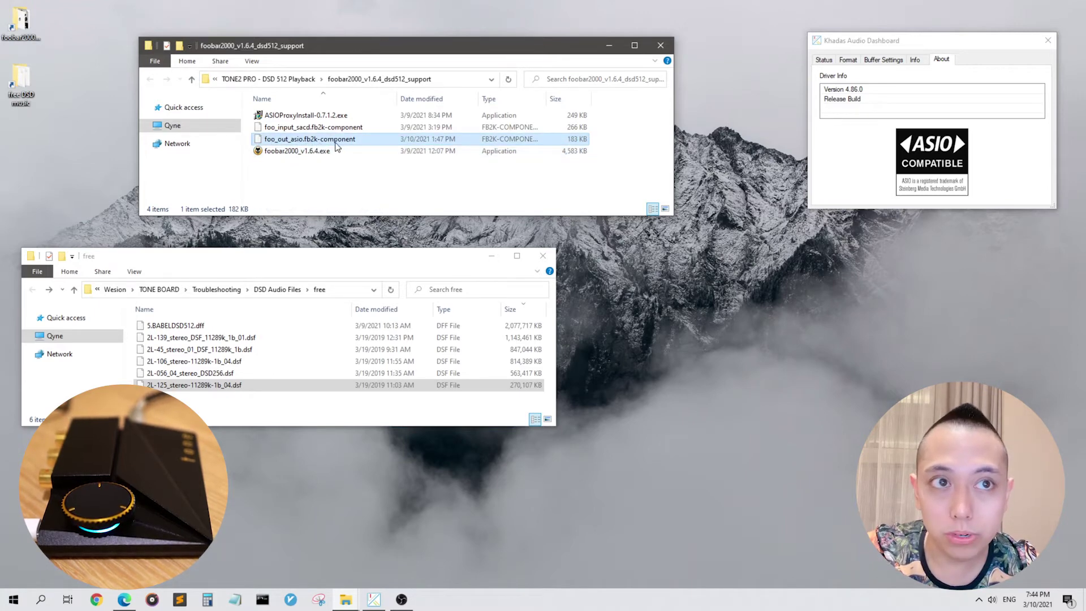
pyautogui.click(843, 153)
pyautogui.moveTo(939, 40)
pyautogui.mouseDown()
pyautogui.moveTo(912, 42)
pyautogui.moveTo(928, 39)
pyautogui.mouseUp()
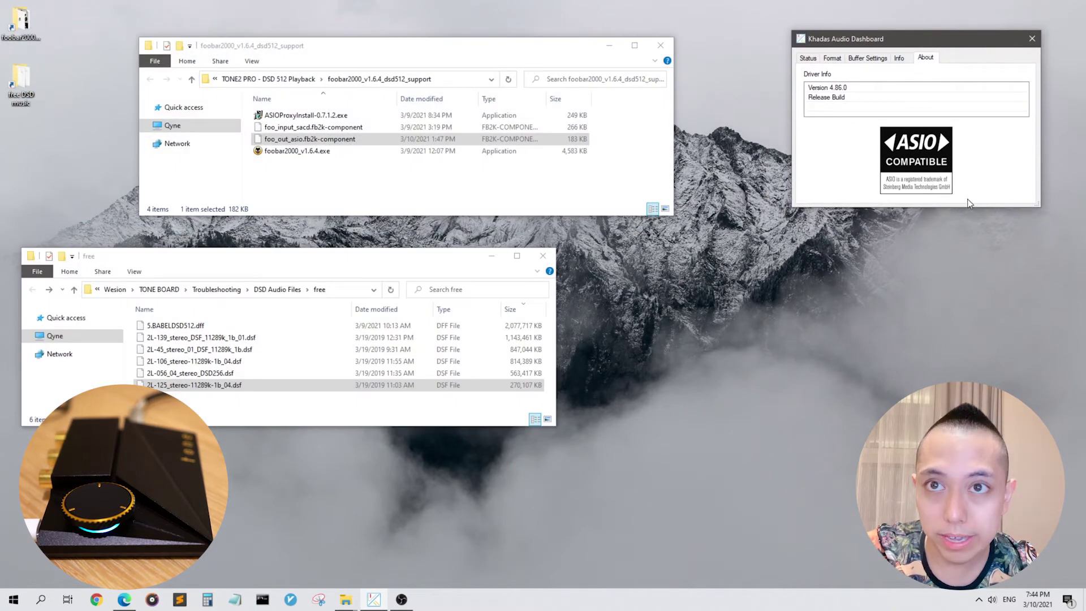
pyautogui.click(317, 128)
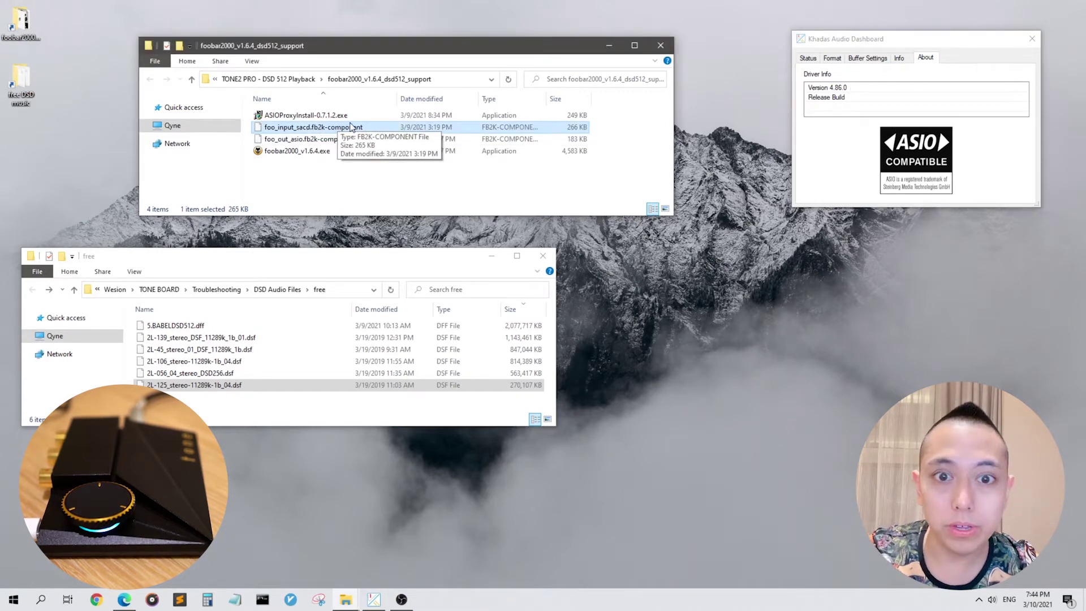
pyautogui.click(212, 320)
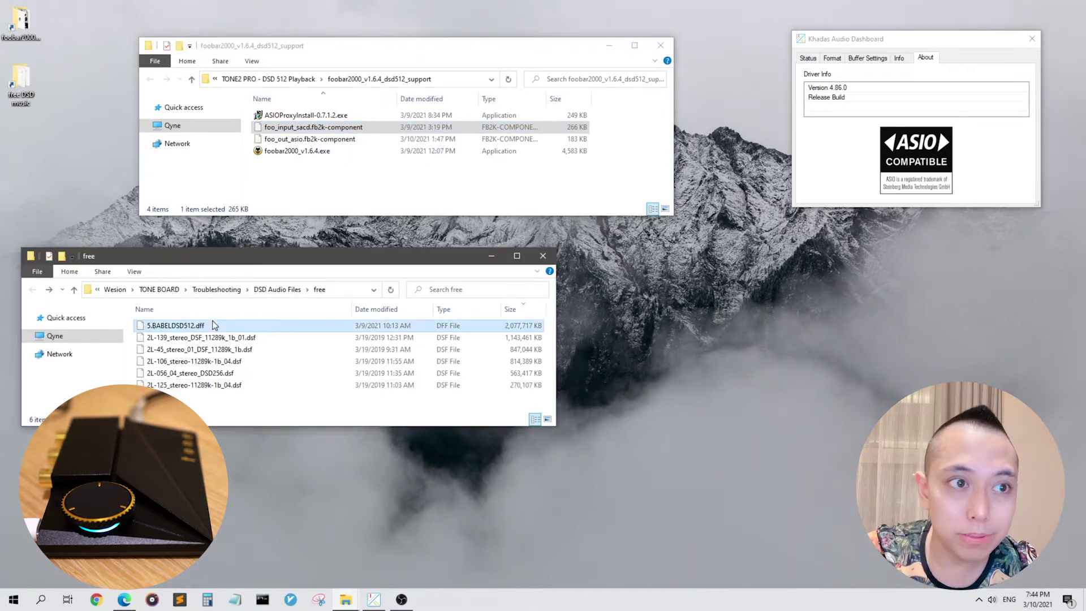
pyautogui.rightClick(212, 320)
pyautogui.click(247, 559)
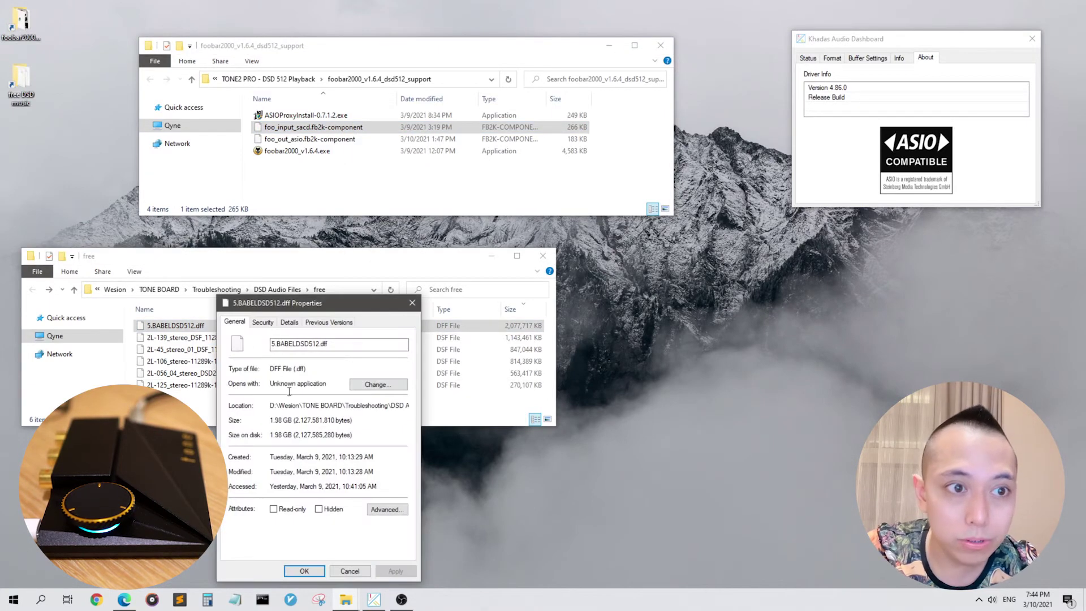
pyautogui.moveTo(270, 385); pyautogui.dragTo(332, 384)
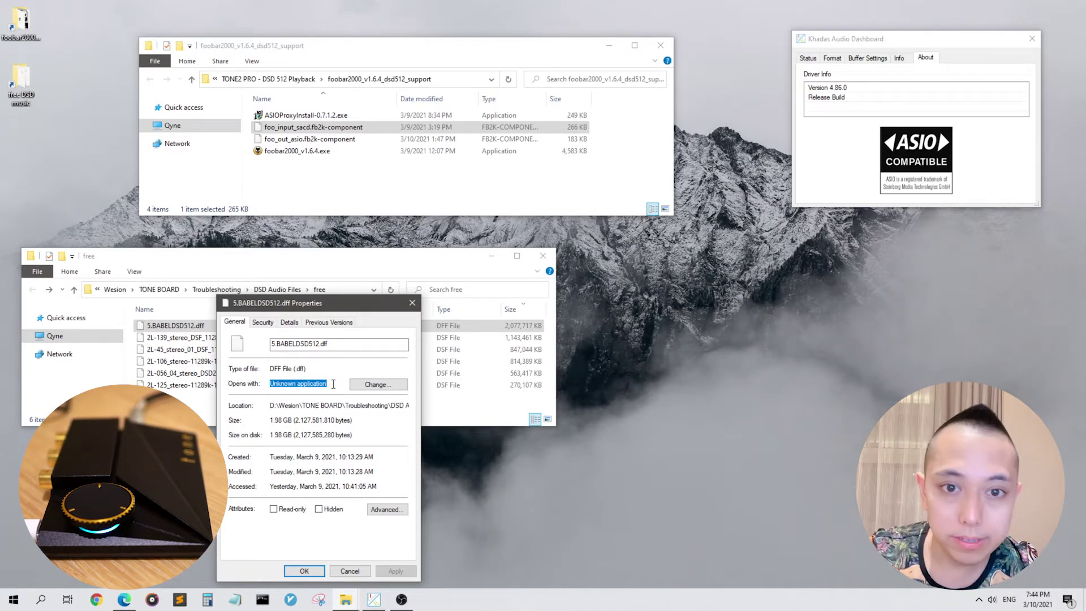
pyautogui.click(412, 304)
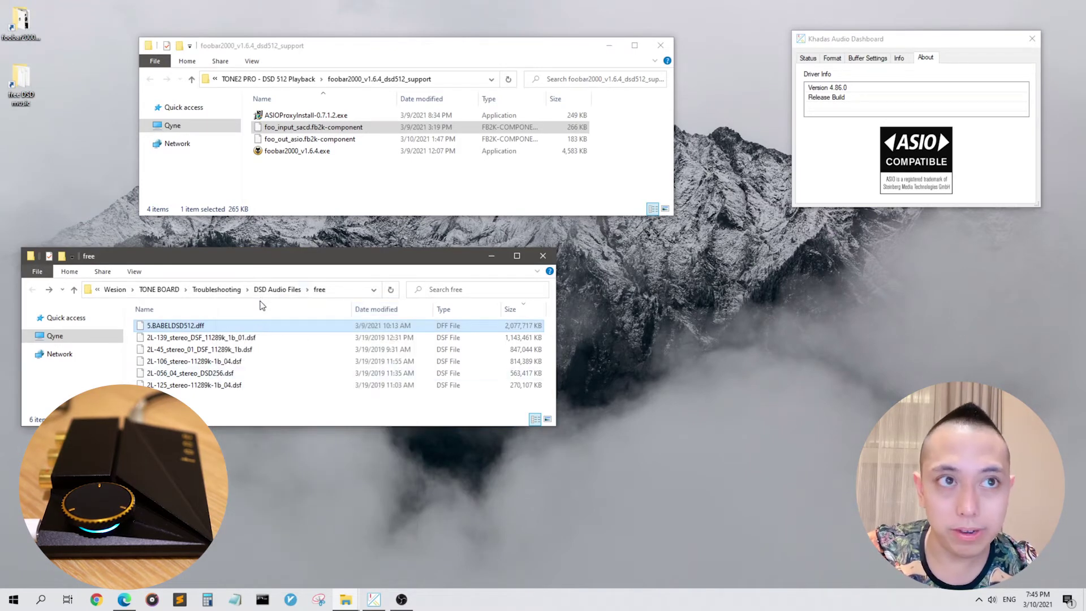
pyautogui.click(316, 117)
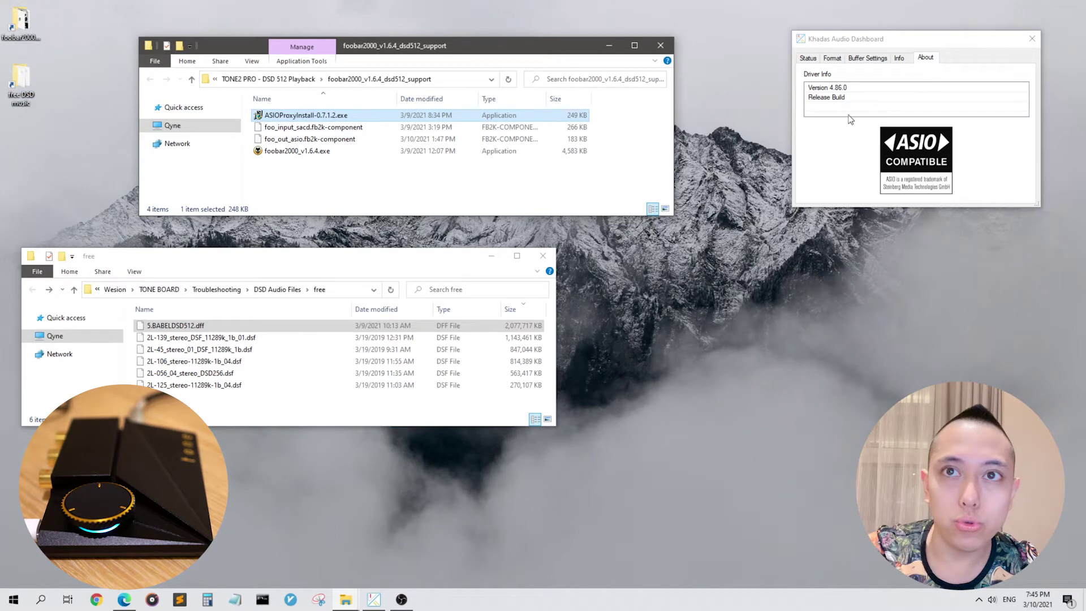
pyautogui.click(866, 59)
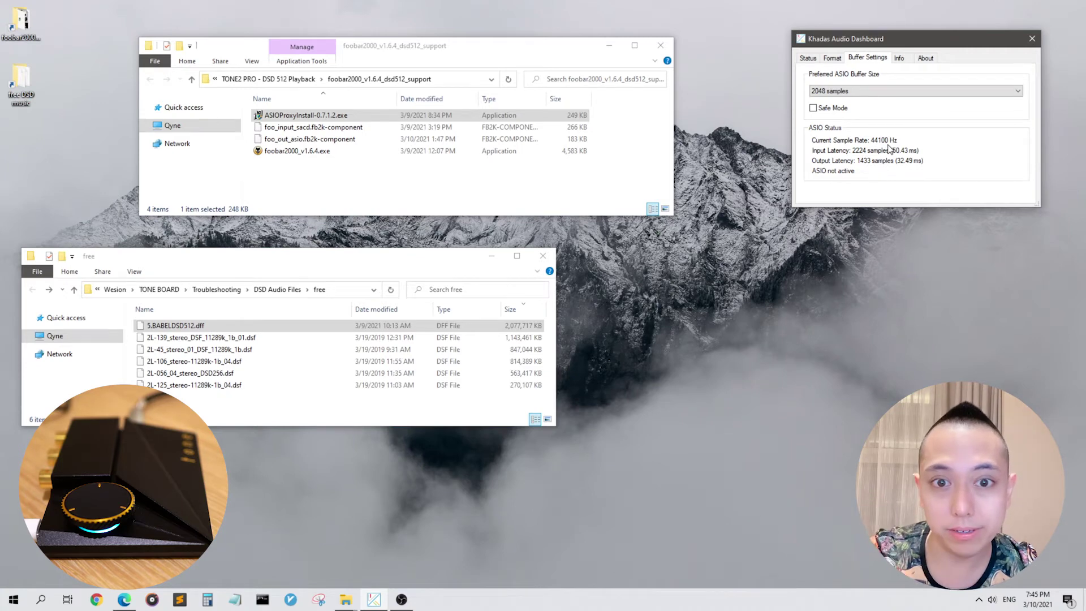
# Step: Bring the foobar2000_v1.6.4_dsd512_support installer folder to the front
pyautogui.click(326, 194)
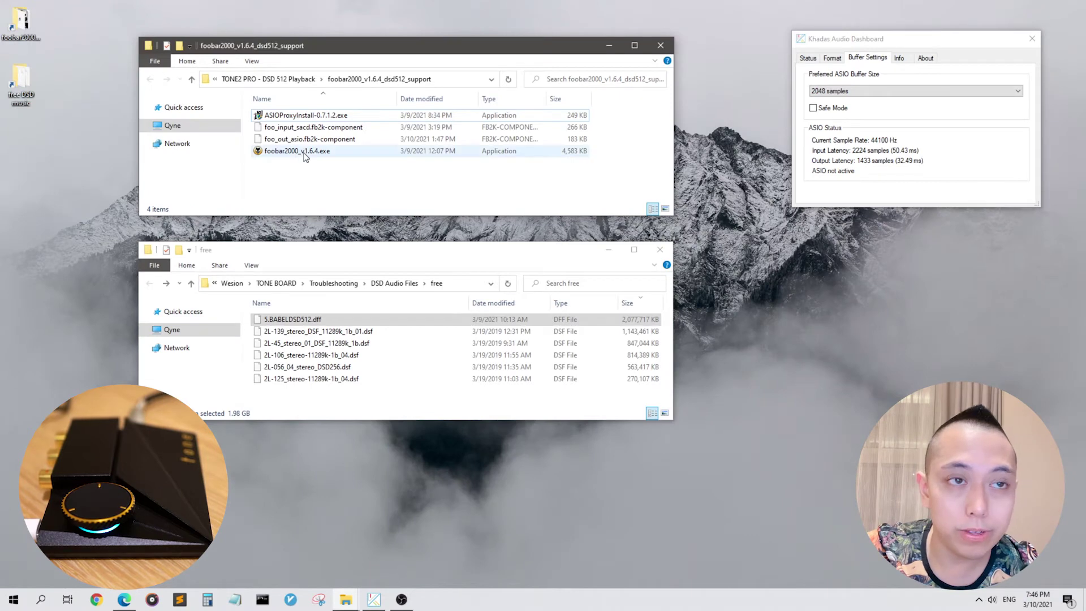
# Step: Install foobar2000 v1.6.4 from foobar2000_v1.6.4.exe, accepting the licence and launching it
pyautogui.doubleClick(304, 156)
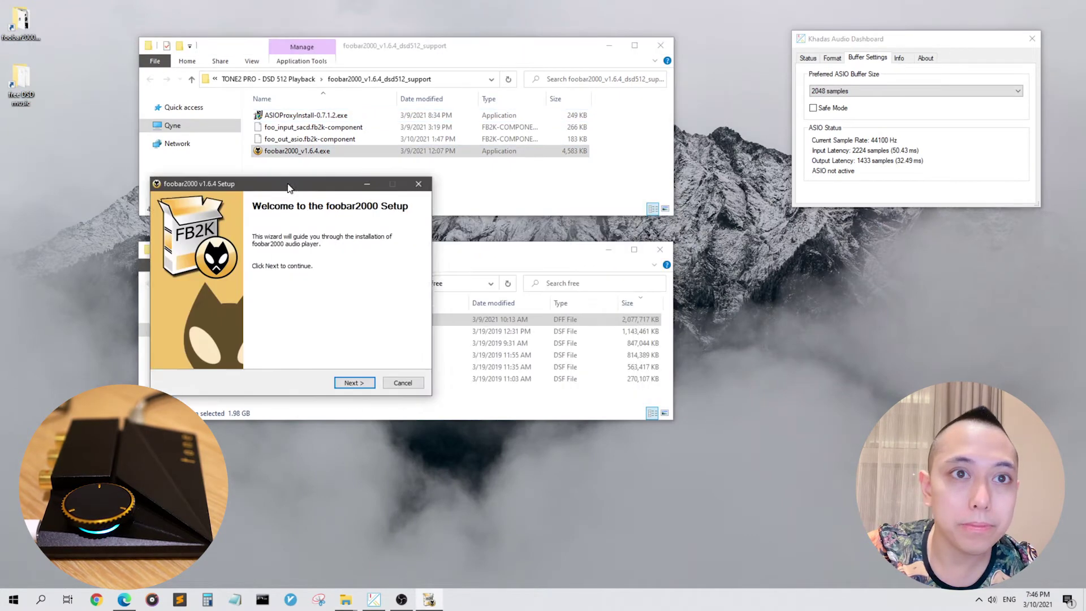
pyautogui.moveTo(289, 188); pyautogui.dragTo(229, 197)
pyautogui.click(293, 392)
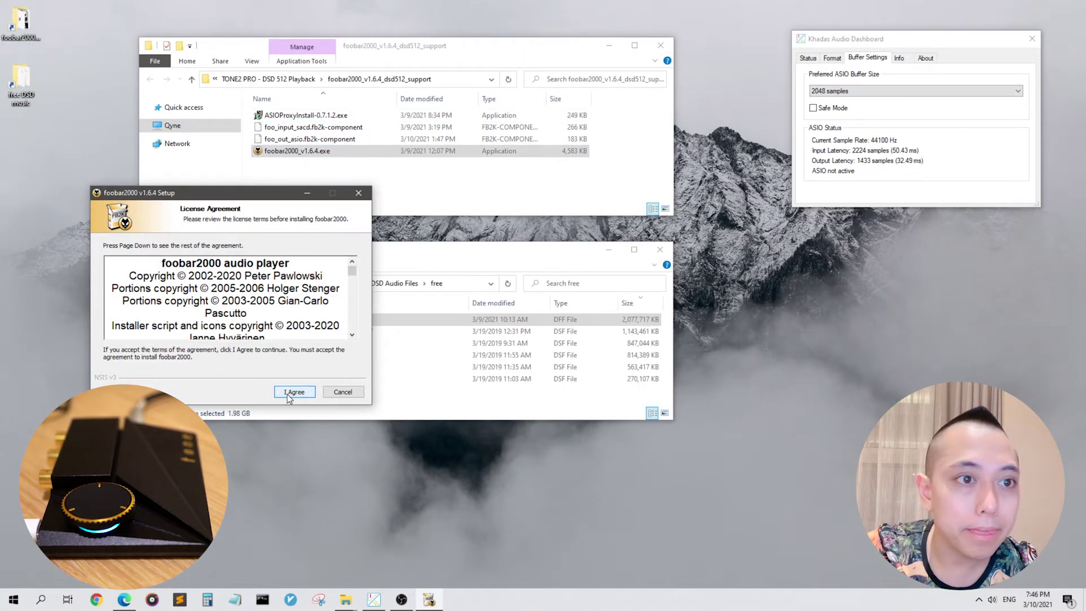
pyautogui.click(292, 392)
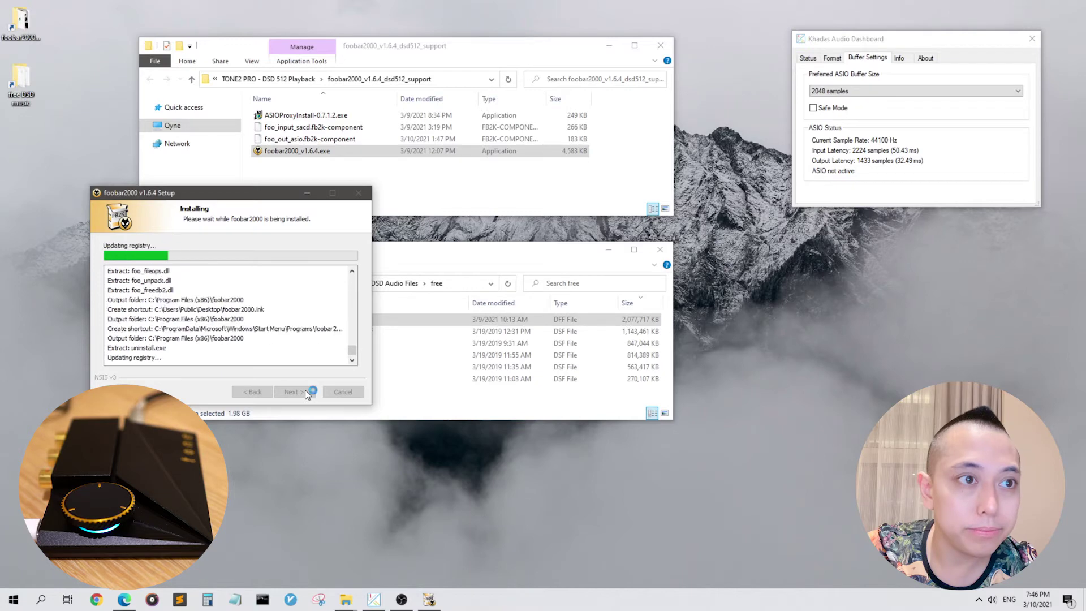
pyautogui.click(305, 390)
pyautogui.click(295, 392)
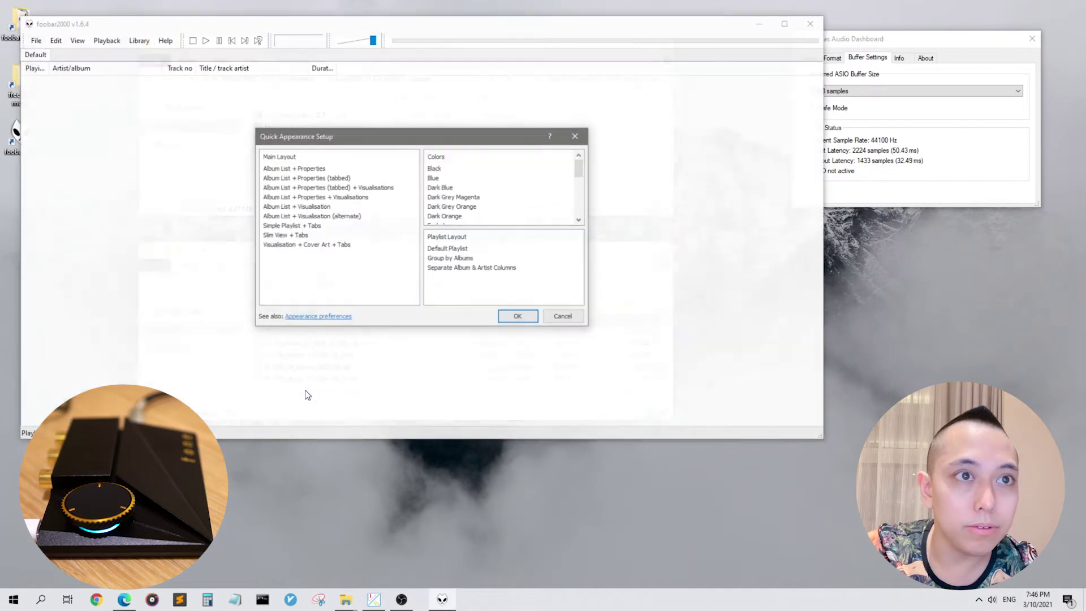
# Step: Accept the default Quick Appearance layout, then move and shrink the foobar2000 window
pyautogui.click(514, 315)
pyautogui.moveTo(418, 19); pyautogui.dragTo(451, 107)
pyautogui.moveTo(855, 513); pyautogui.dragTo(739, 371)
# Step: Open foobar2000 Preferences via Library > Configure on the Components page
pyautogui.moveTo(502, 104); pyautogui.dragTo(525, 176)
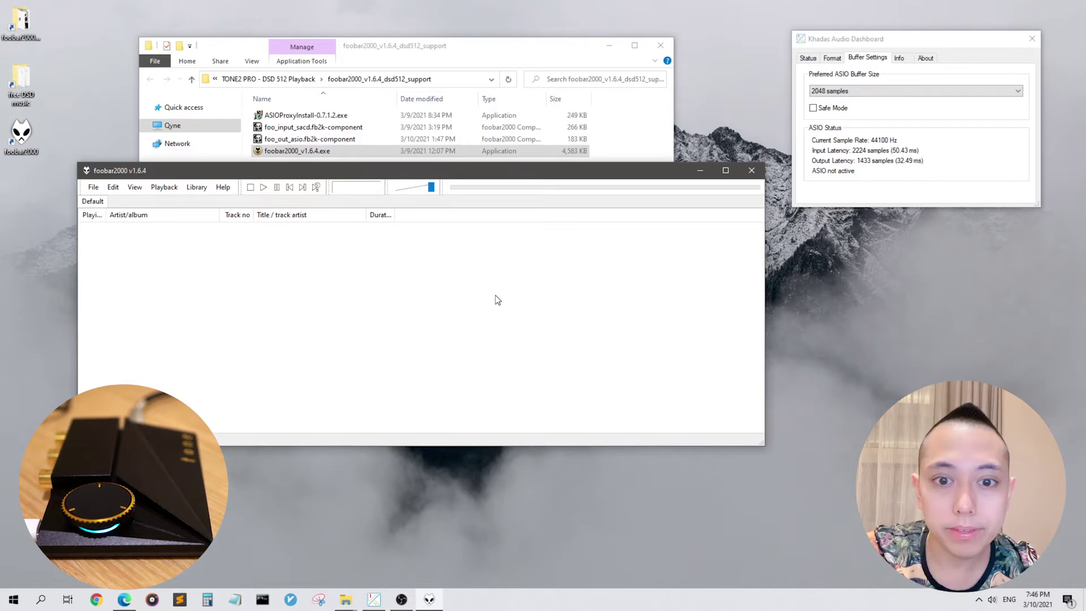
pyautogui.click(208, 189)
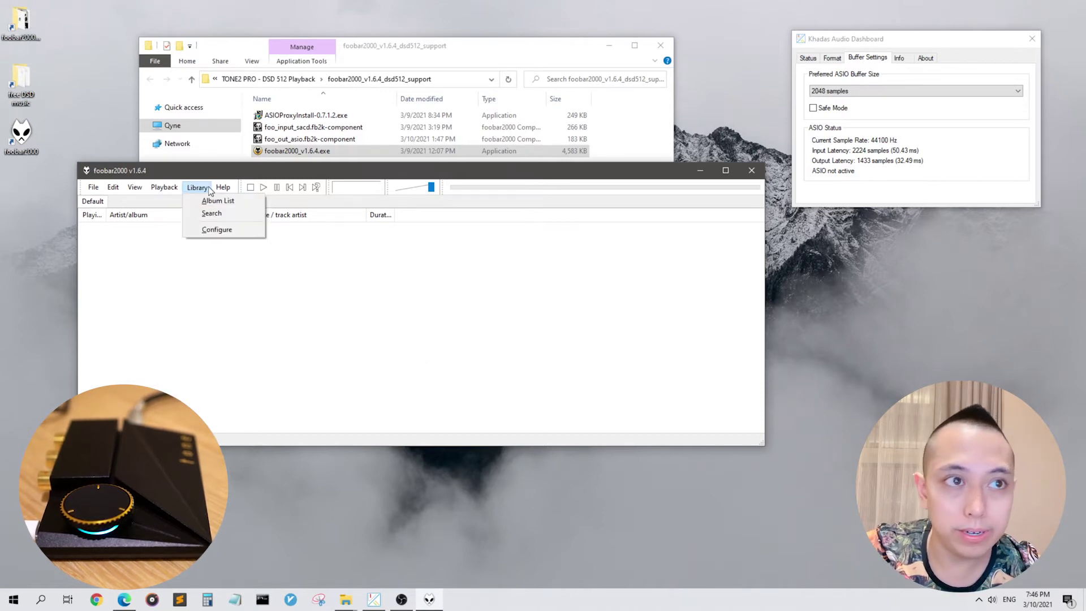
pyautogui.click(218, 228)
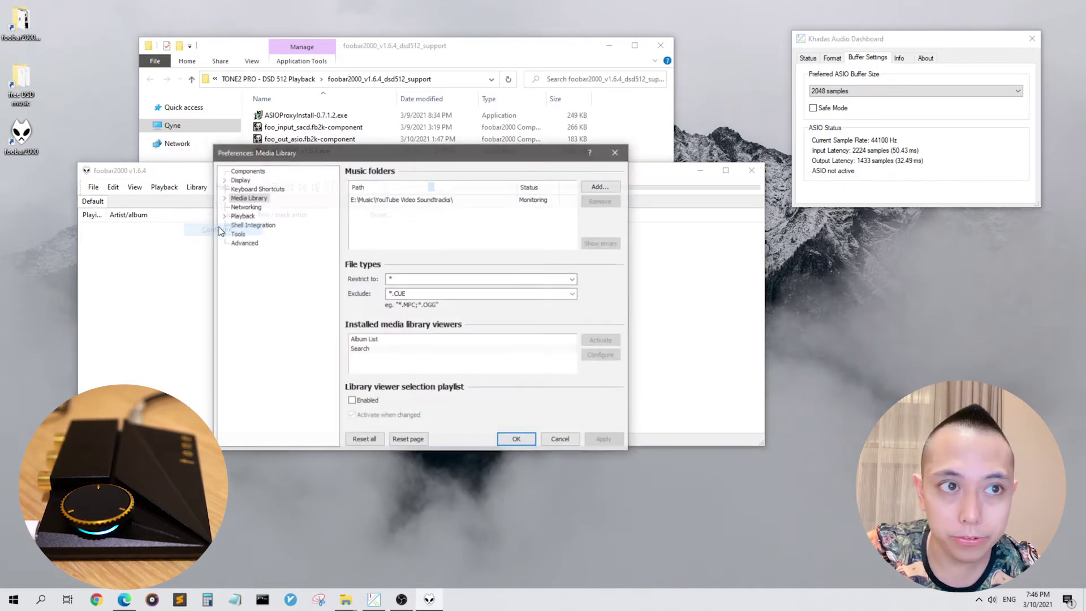
pyautogui.click(247, 170)
pyautogui.moveTo(502, 148); pyautogui.dragTo(377, 129)
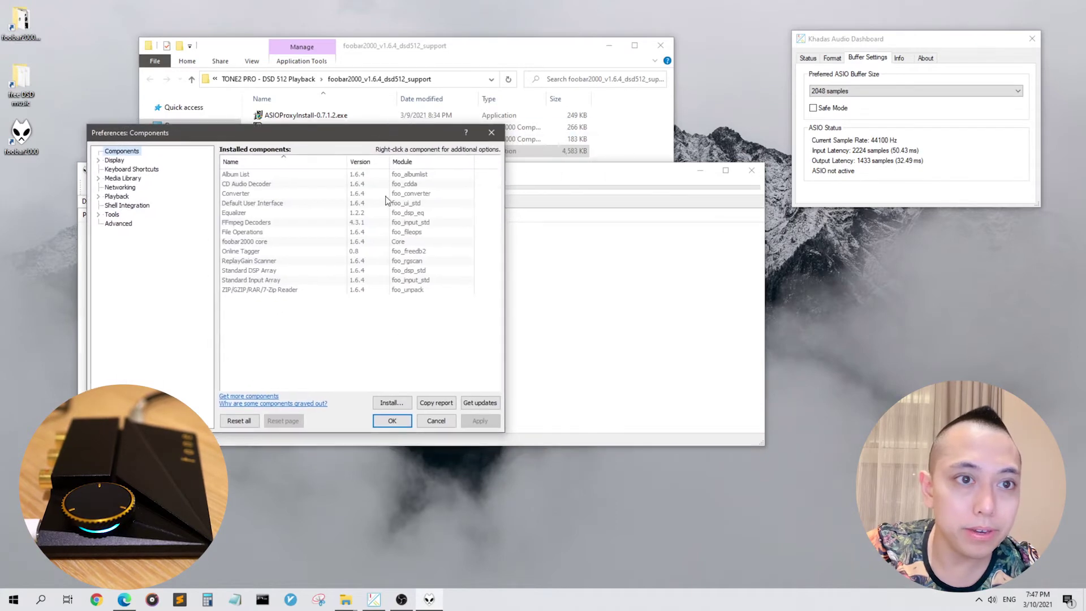
# Step: Install the foo_input_sacd and foo_out_asio .fb2k-component files and apply with a restart
pyautogui.click(391, 402)
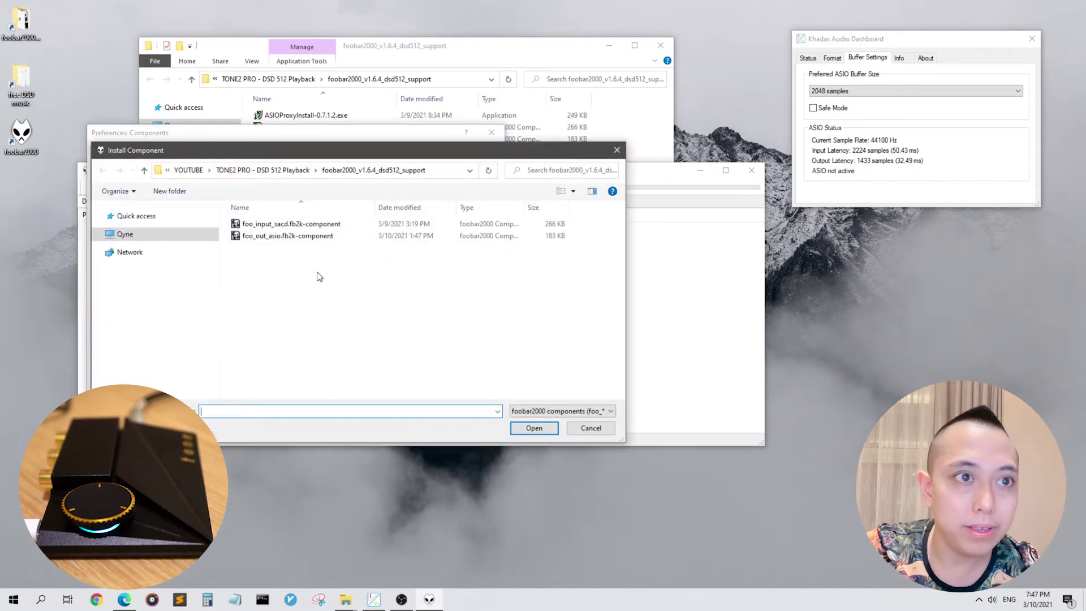
pyautogui.moveTo(314, 269); pyautogui.dragTo(322, 211)
pyautogui.click(522, 429)
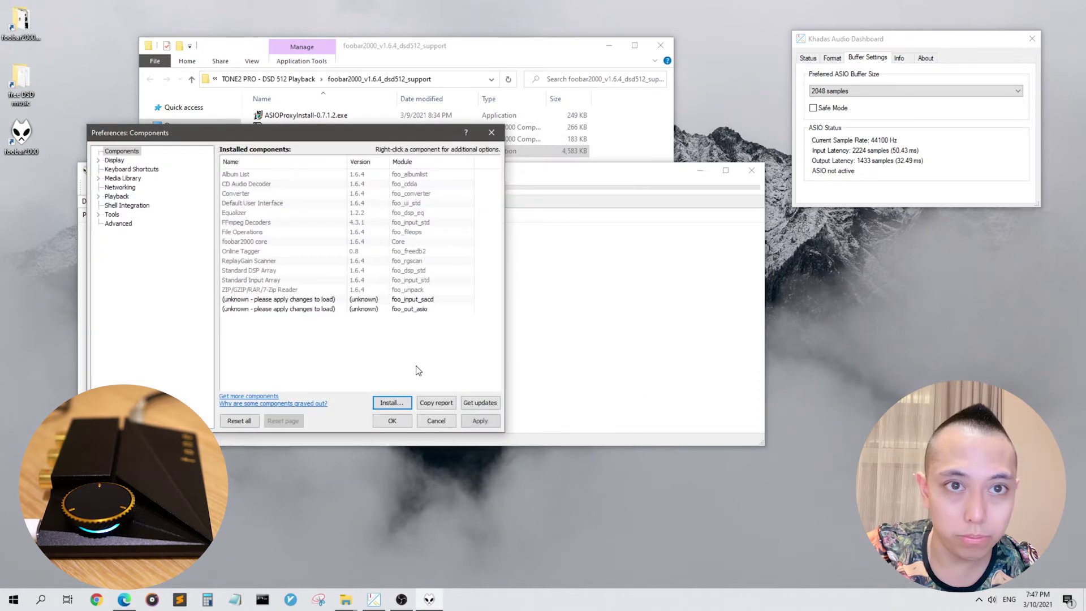
pyautogui.click(480, 421)
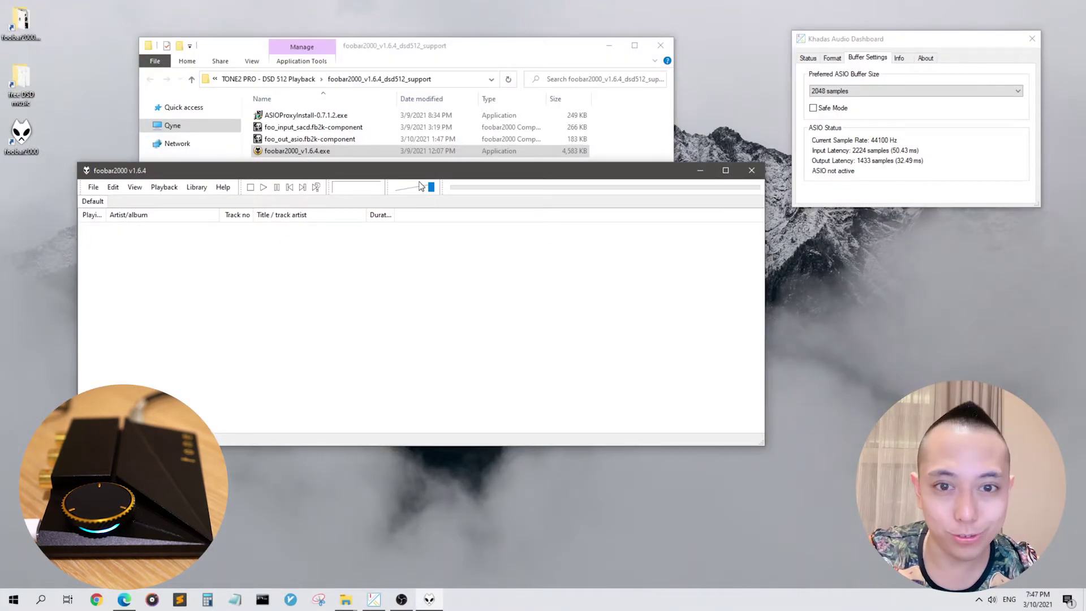
pyautogui.moveTo(420, 175); pyautogui.dragTo(421, 200)
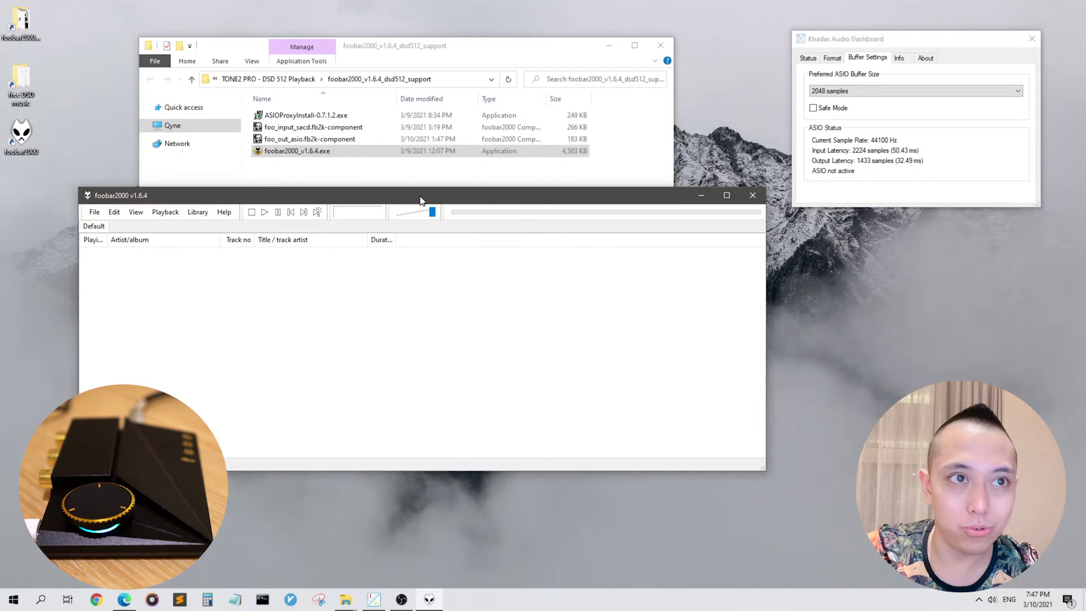
# Step: Review the installer folder's foobar2000 installer and the ASIO and SACD component files
pyautogui.click(360, 168)
pyautogui.click(349, 151)
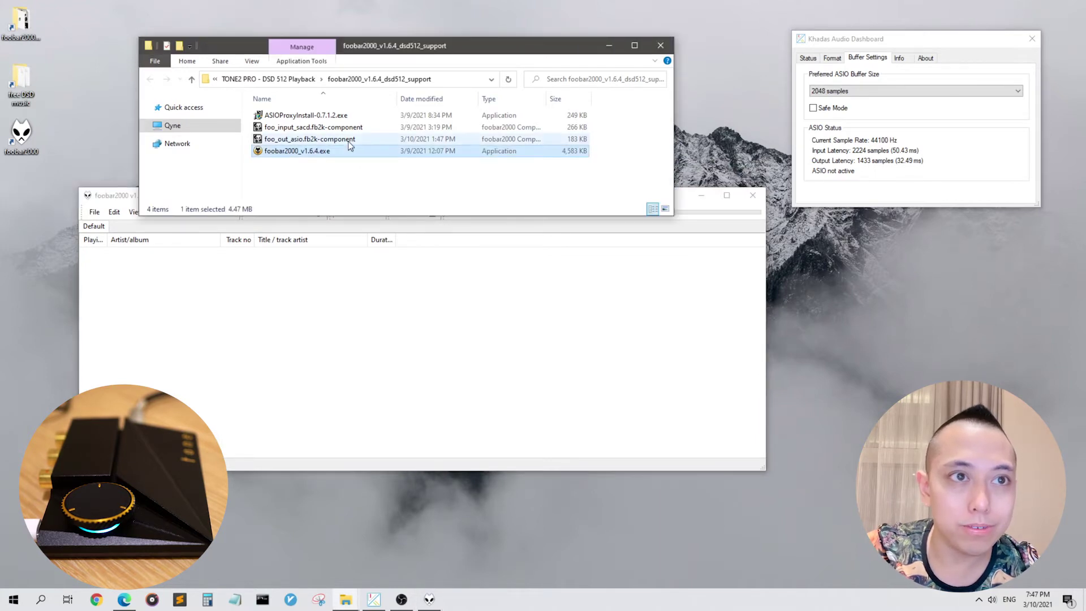
pyautogui.click(348, 142)
pyautogui.click(348, 128)
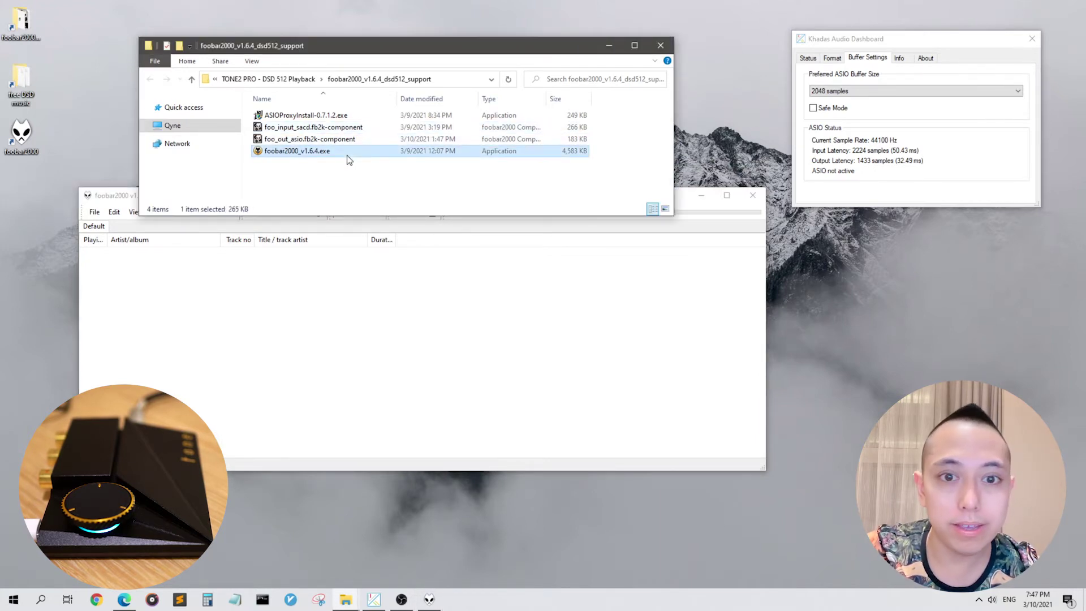
# Step: Install ASIO Proxy 0.7.1.2 from ASIOProxyInstall-0.7.1.2.exe and close the installer folder
pyautogui.click(319, 116)
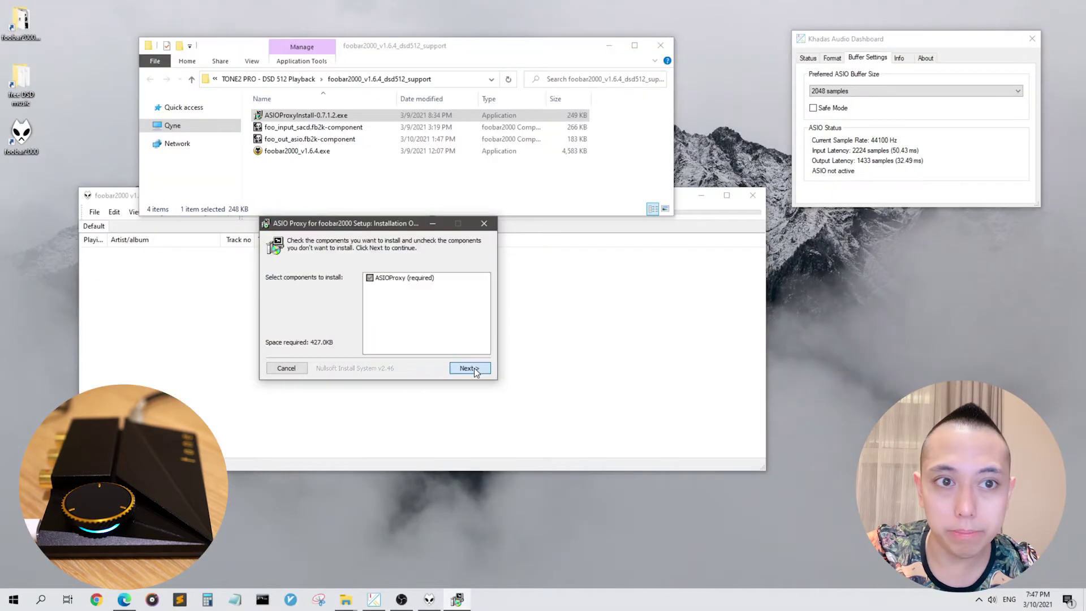
pyautogui.click(475, 369)
pyautogui.click(475, 369)
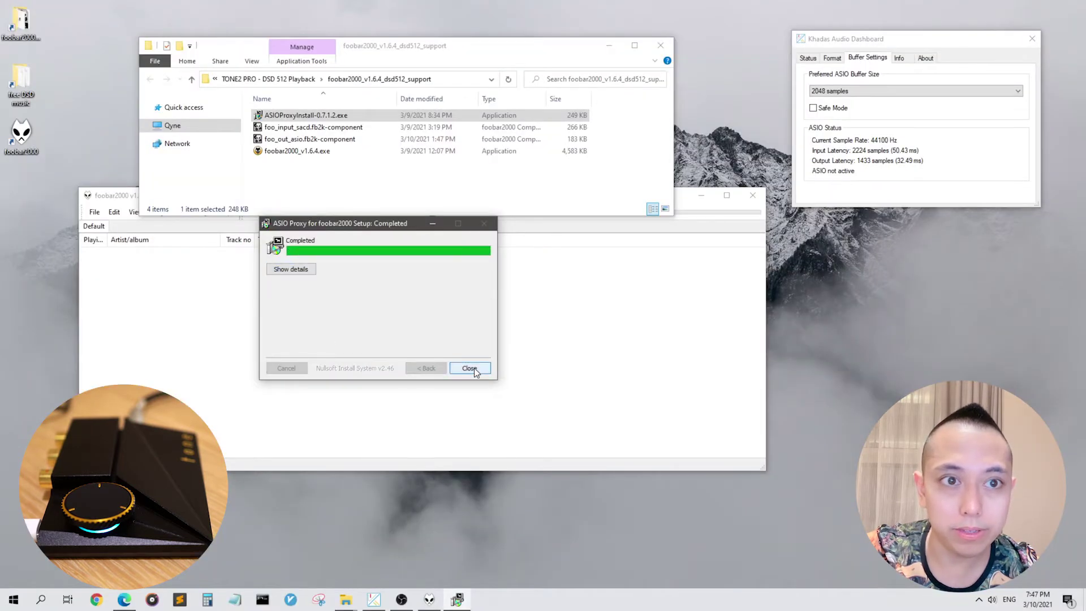
pyautogui.click(469, 368)
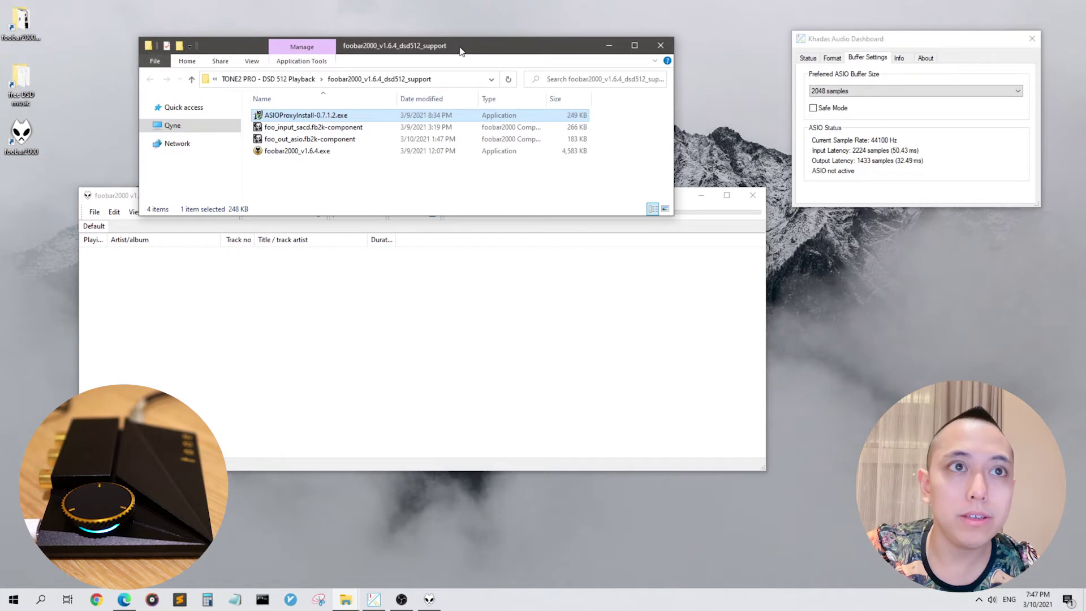
pyautogui.click(462, 183)
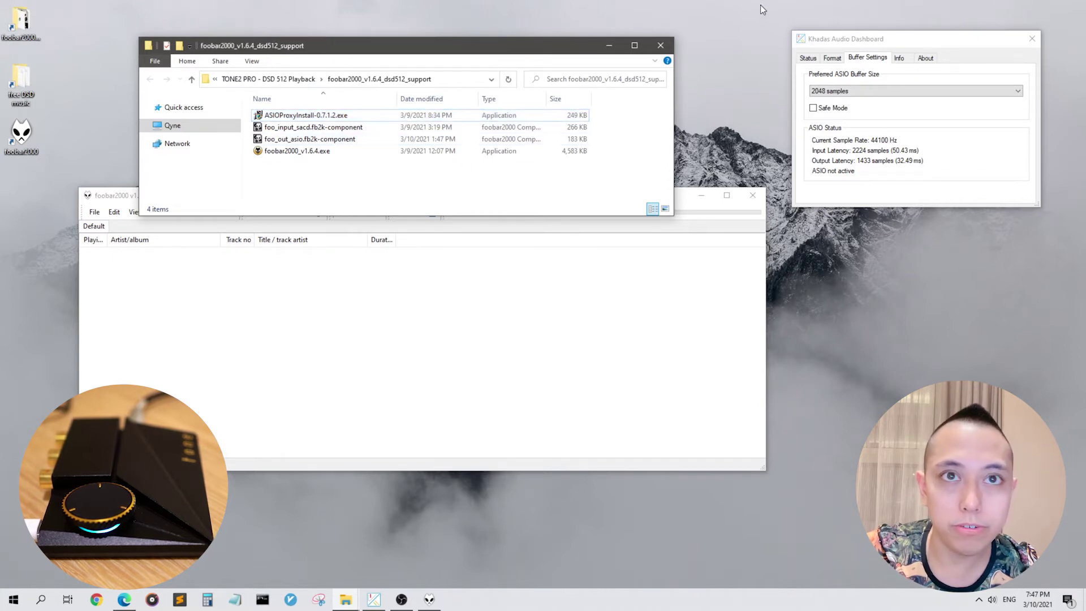
pyautogui.click(660, 44)
# Step: Move foobar2000 to the top of the screen and the DSD files folder down
pyautogui.moveTo(546, 198); pyautogui.dragTo(543, 46)
pyautogui.click(444, 396)
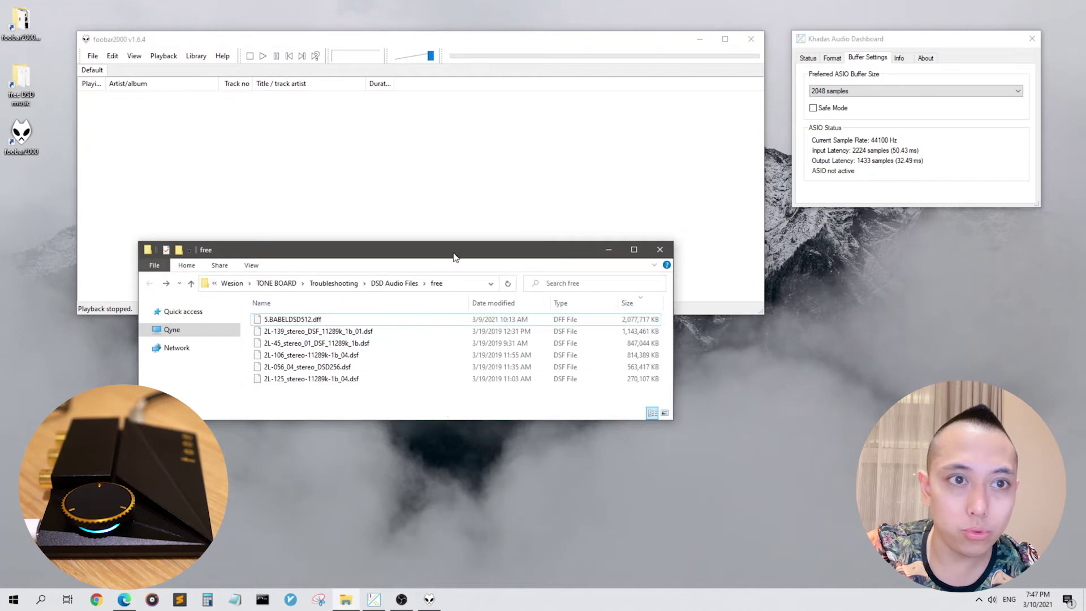
pyautogui.moveTo(455, 252); pyautogui.dragTo(428, 369)
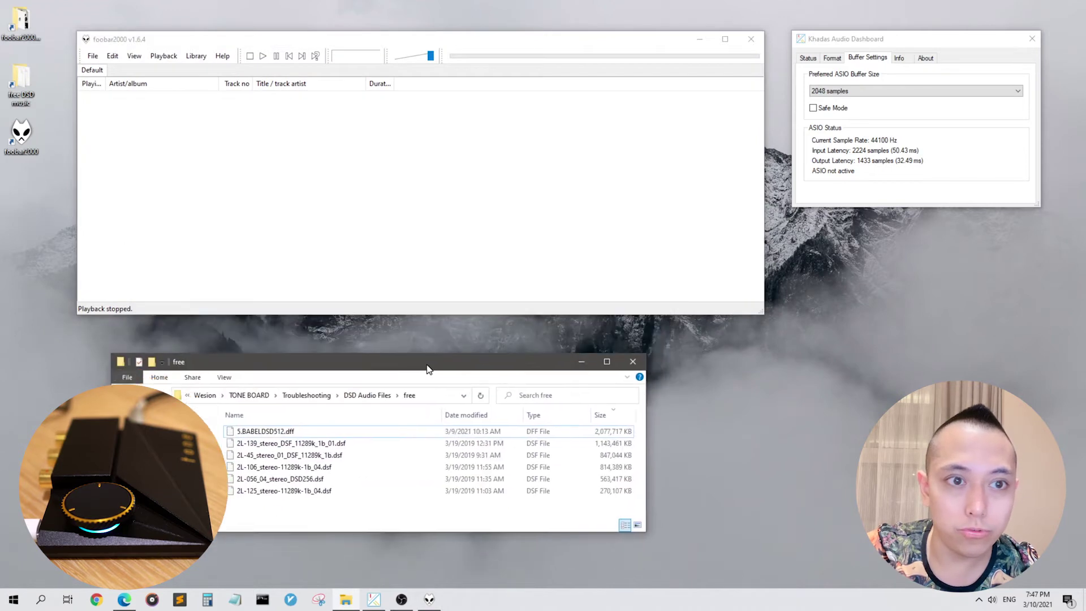
pyautogui.click(259, 158)
# Step: Confirm ASIO support and Super Audio CD Decoder are installed, then view Playback preferences
pyautogui.click(196, 56)
pyautogui.click(216, 98)
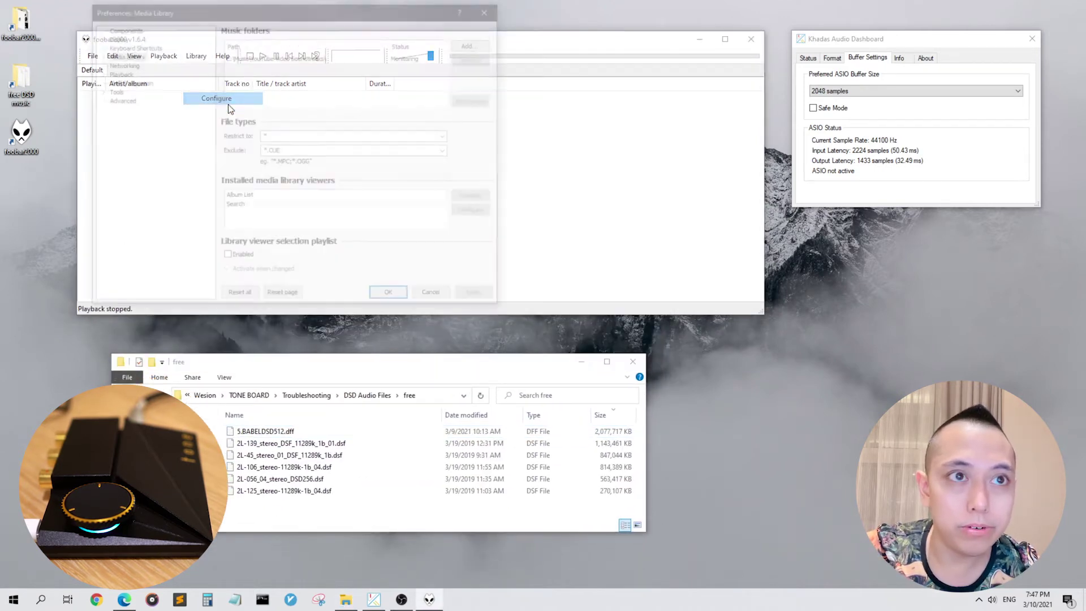
pyautogui.moveTo(331, 14); pyautogui.dragTo(331, 138)
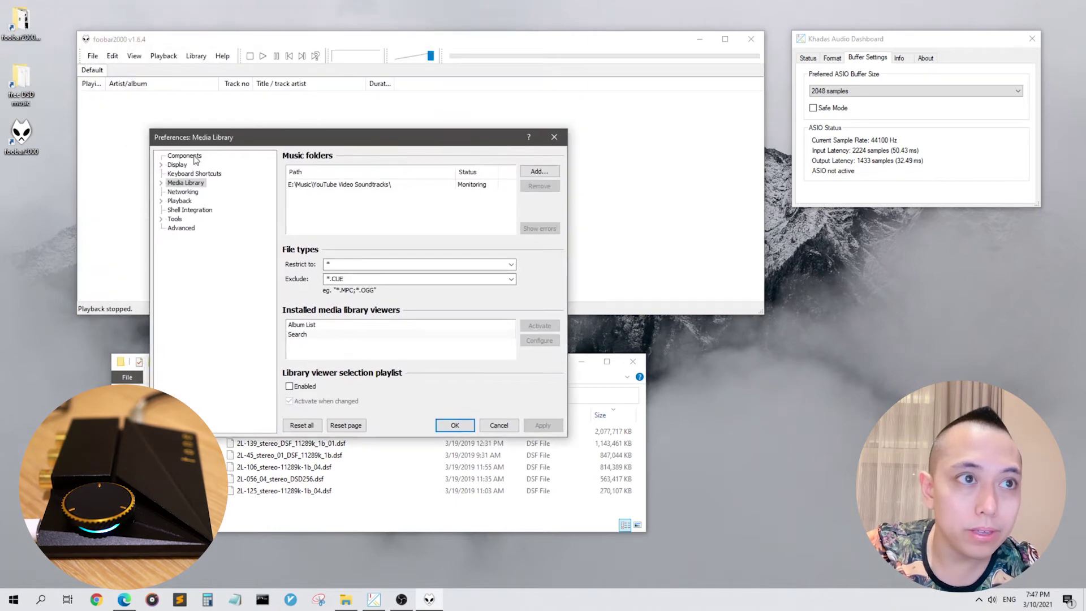
pyautogui.click(195, 156)
pyautogui.click(331, 188)
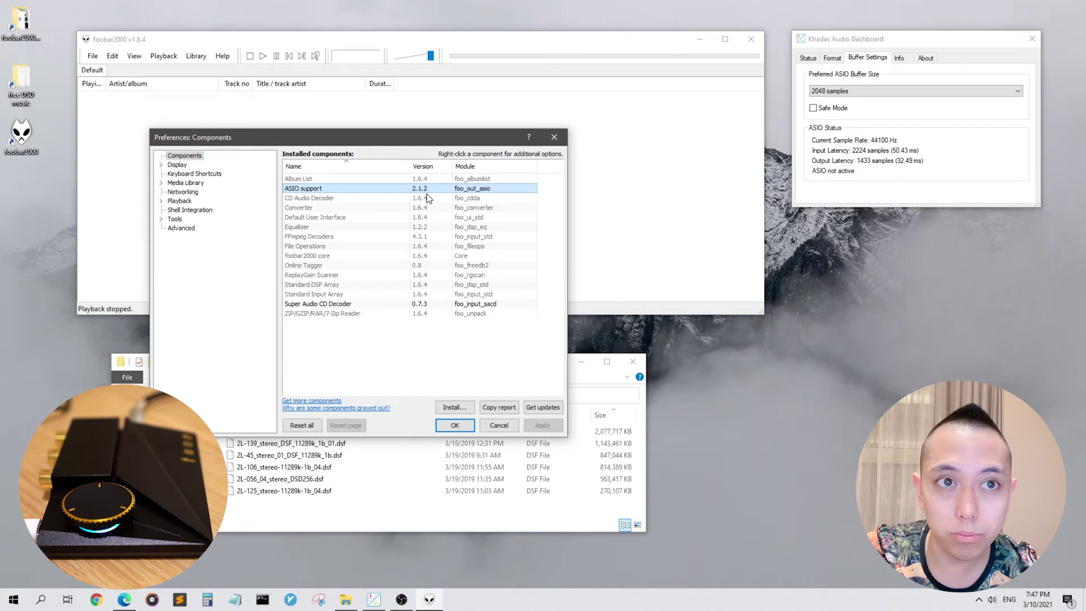
pyautogui.click(333, 304)
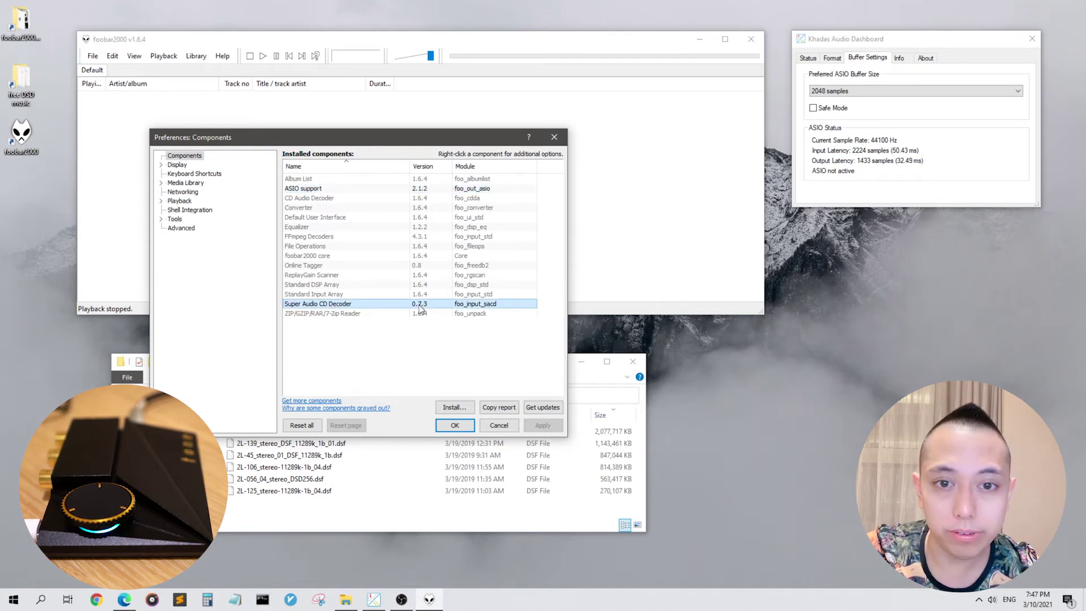
pyautogui.click(180, 202)
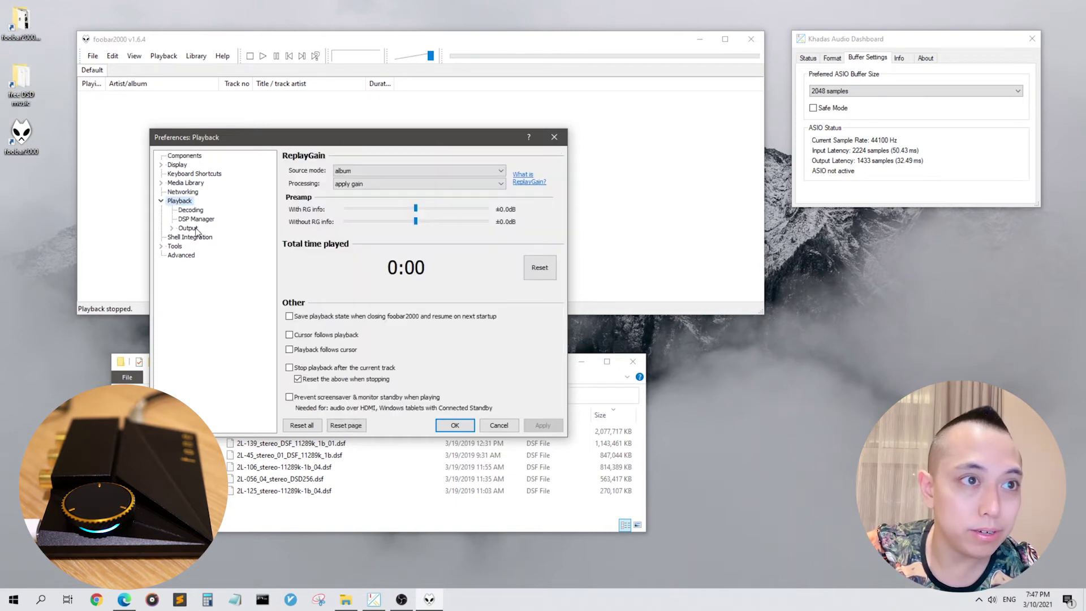
# Step: Set the playback output device to ASIO : foo_dsd_asio
pyautogui.click(193, 228)
pyautogui.click(407, 171)
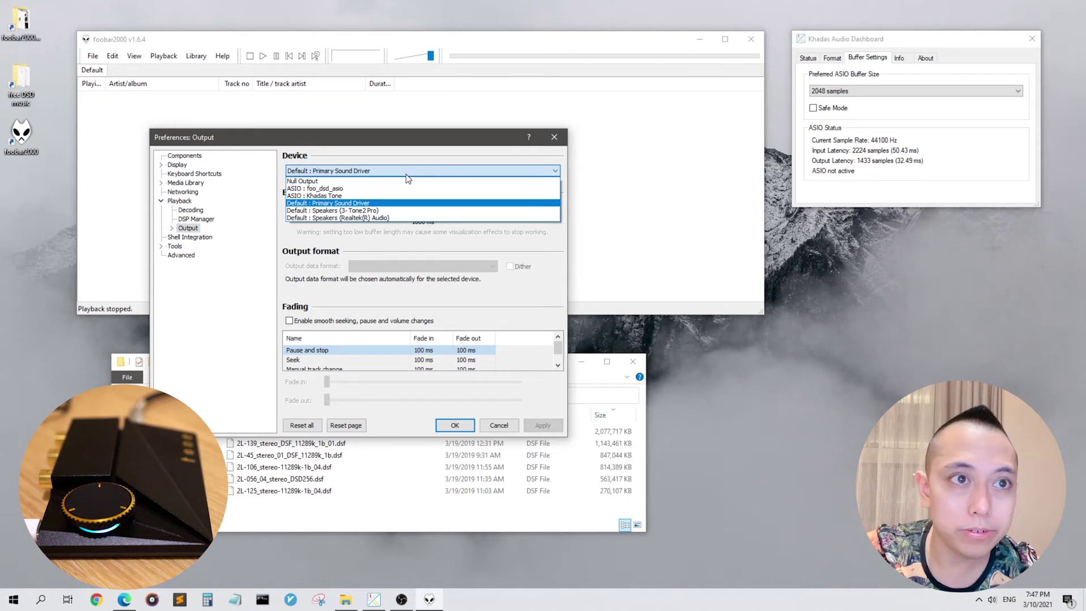
pyautogui.click(410, 188)
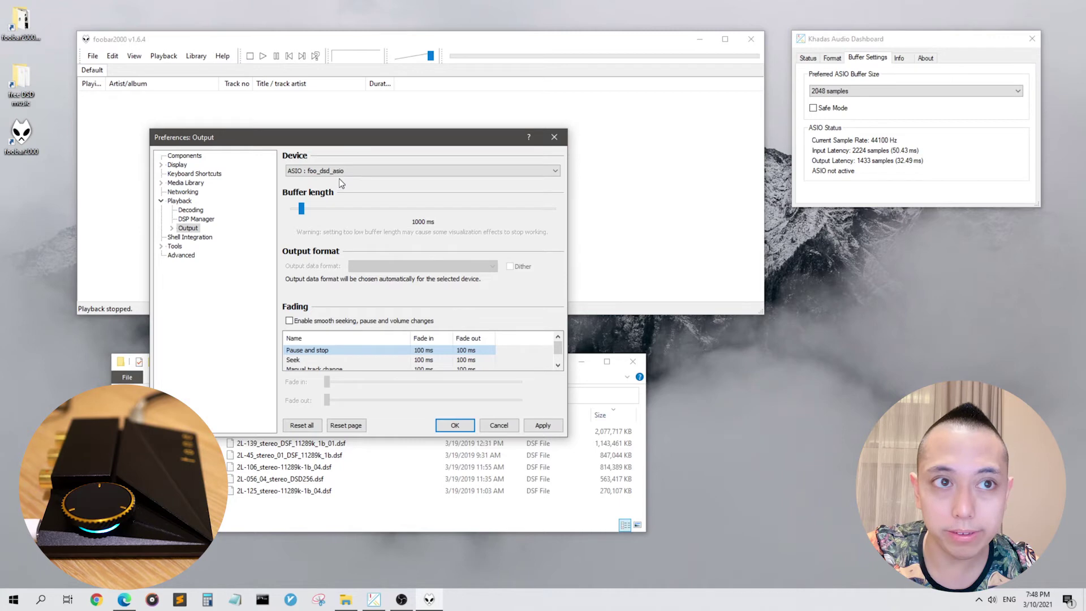
# Step: Configure foo_dsd_asio to use the Khadas Tone driver with ASIO Native DSD playback
pyautogui.doubleClick(192, 228)
pyautogui.click(196, 238)
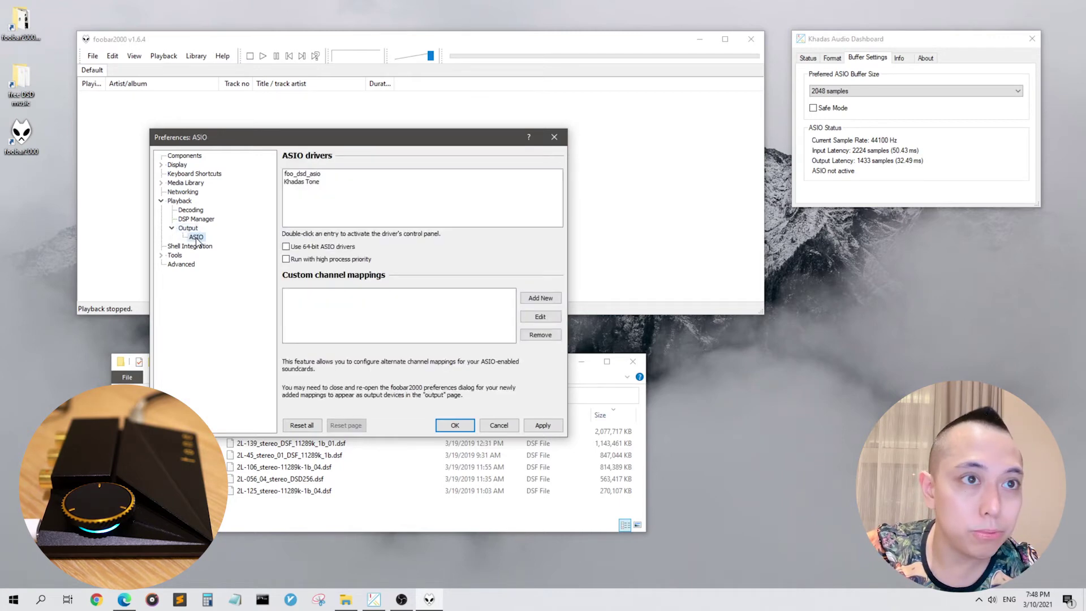
pyautogui.doubleClick(309, 174)
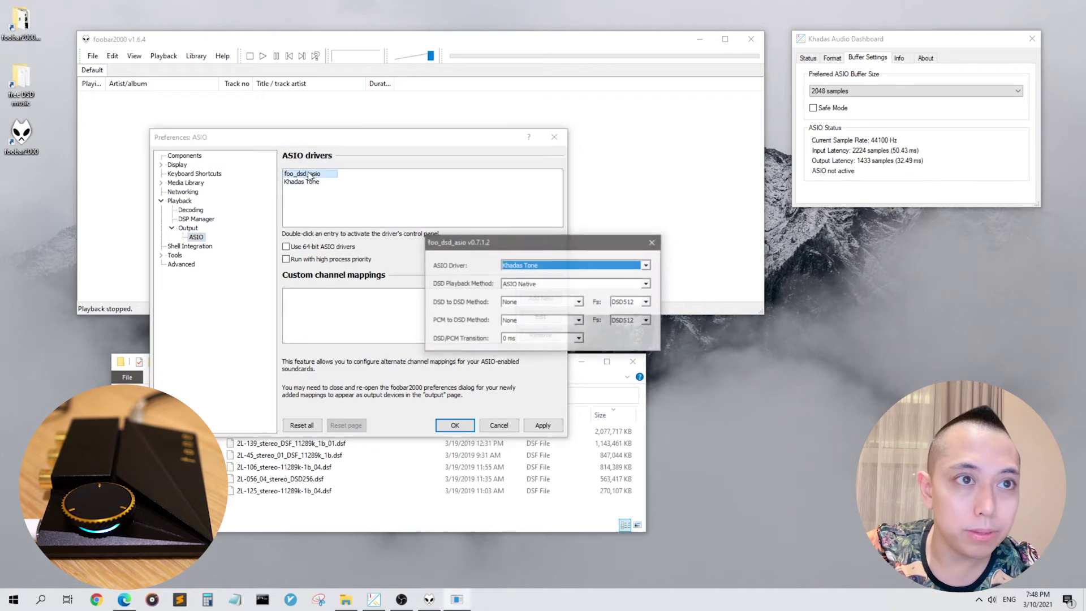
pyautogui.moveTo(497, 243); pyautogui.dragTo(467, 124)
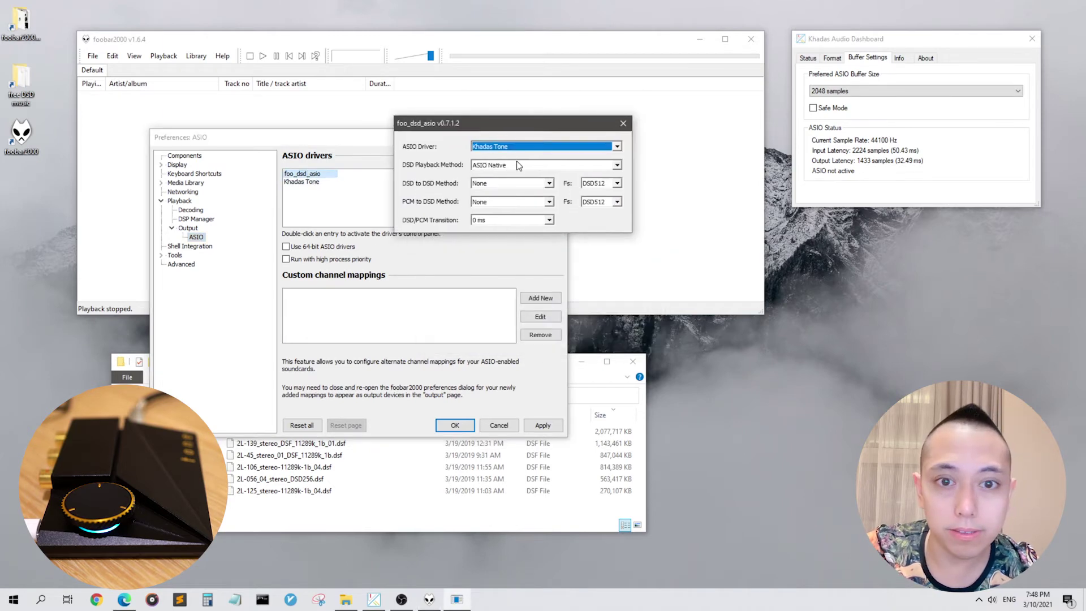
pyautogui.click(490, 148)
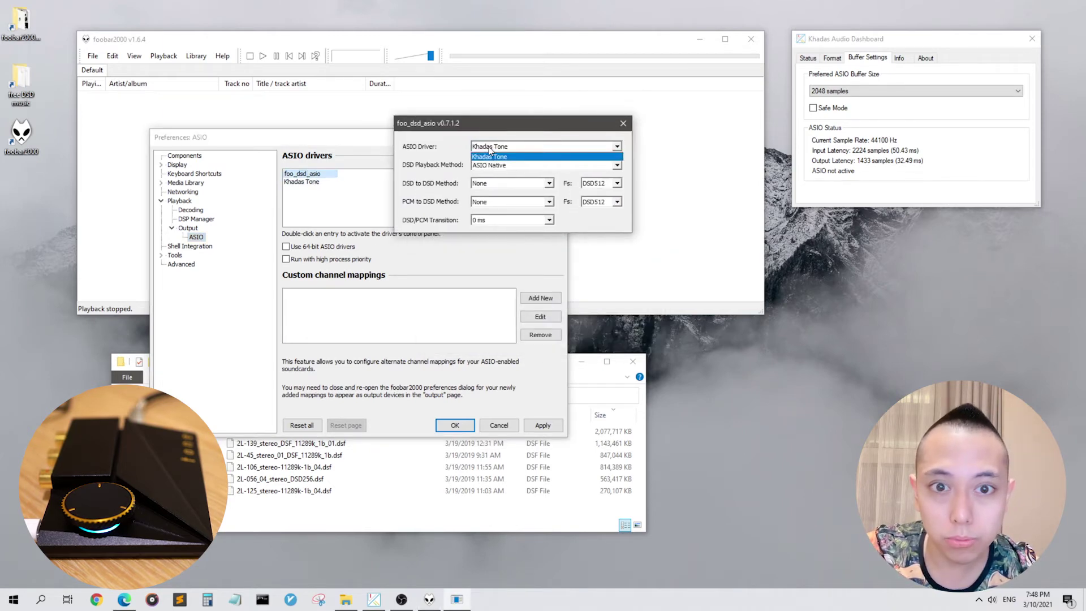
pyautogui.click(491, 156)
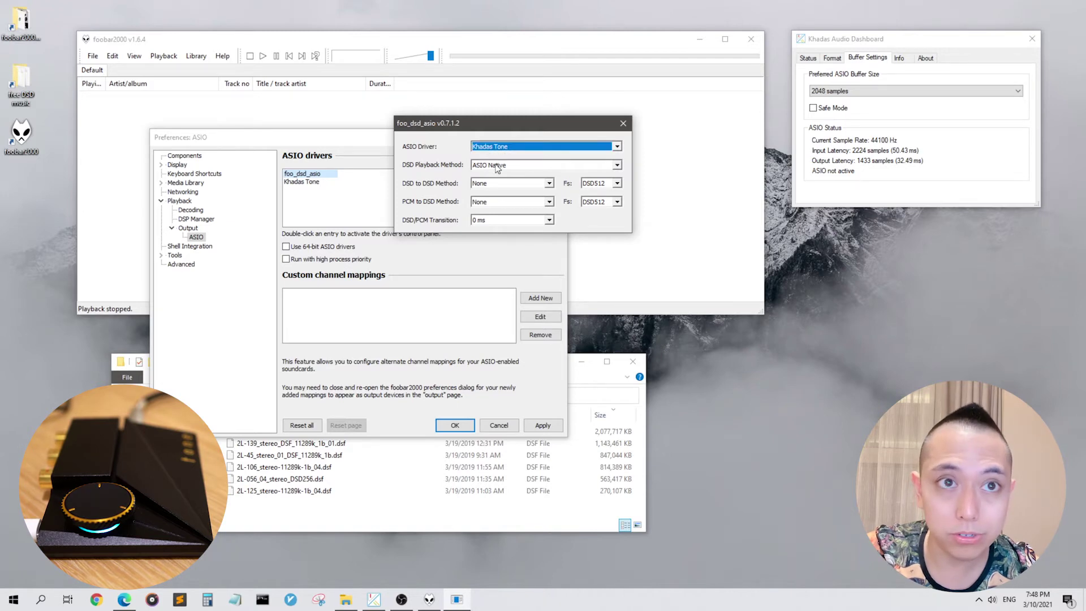
pyautogui.click(496, 166)
pyautogui.click(504, 171)
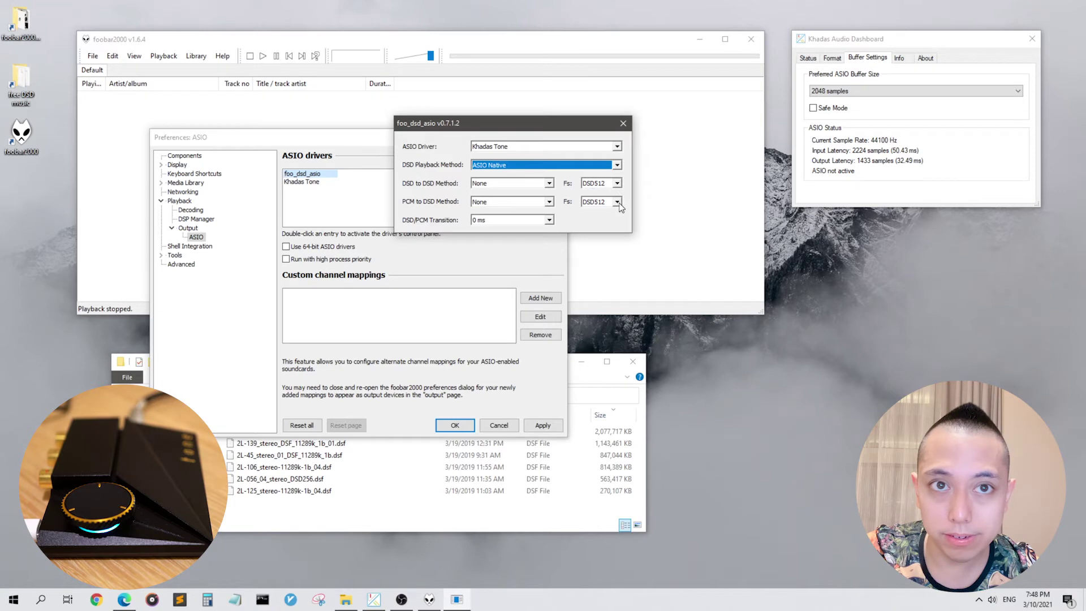
pyautogui.click(623, 124)
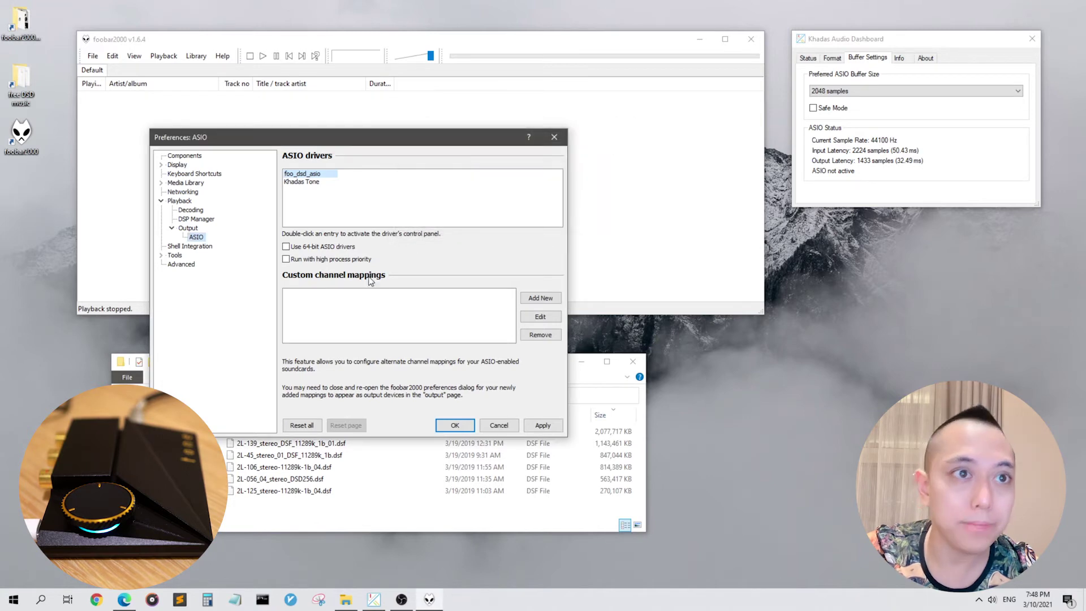
# Step: Enable 64-bit ASIO drivers and high priority, set SACD ASIO Driver Mode to DSD, and apply
pyautogui.click(326, 249)
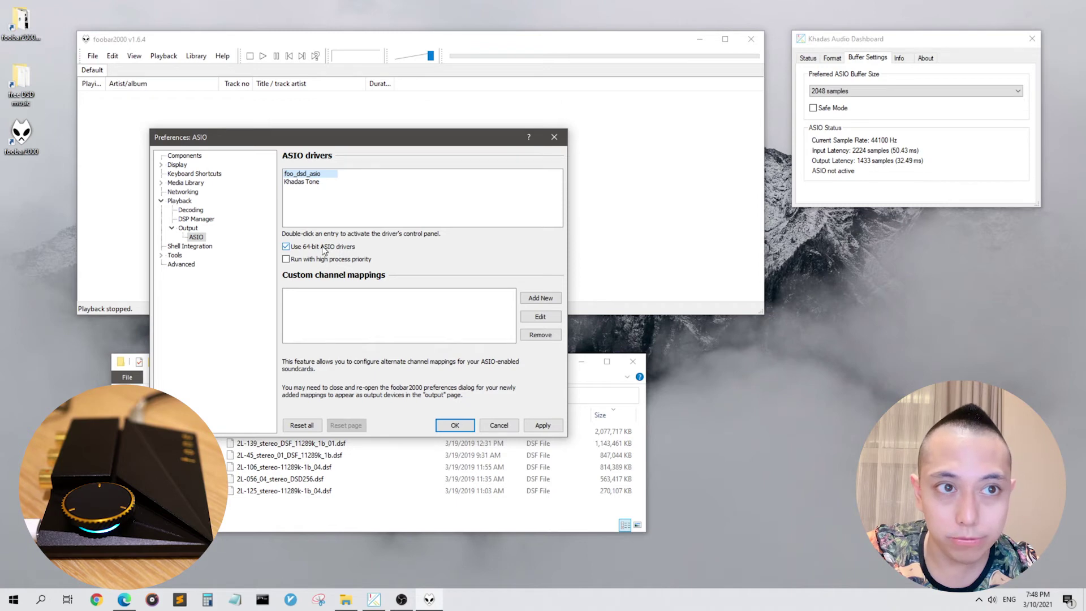
pyautogui.click(320, 262)
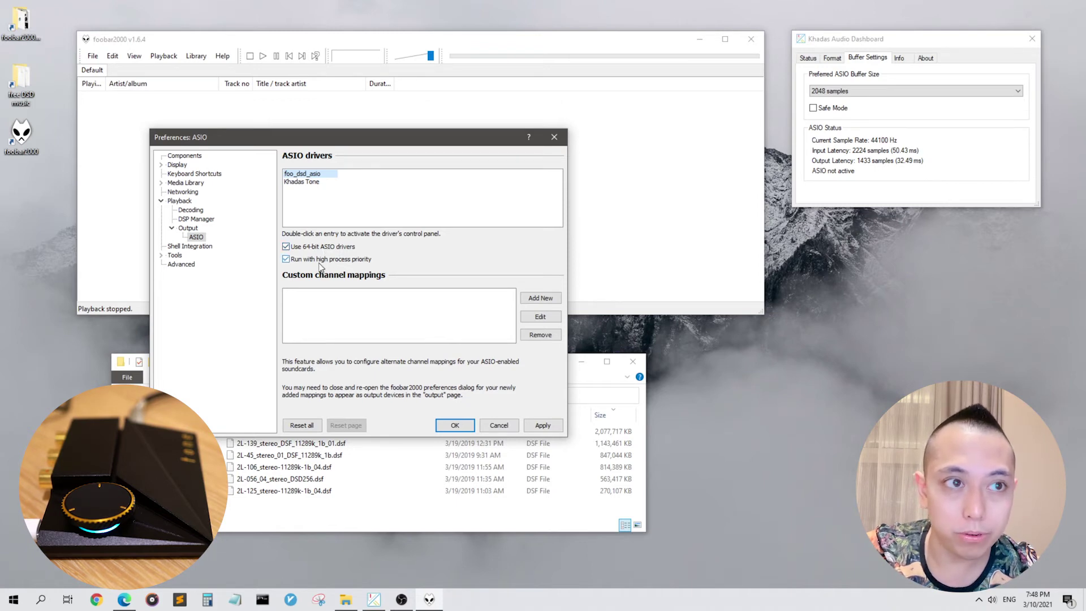
pyautogui.click(162, 256)
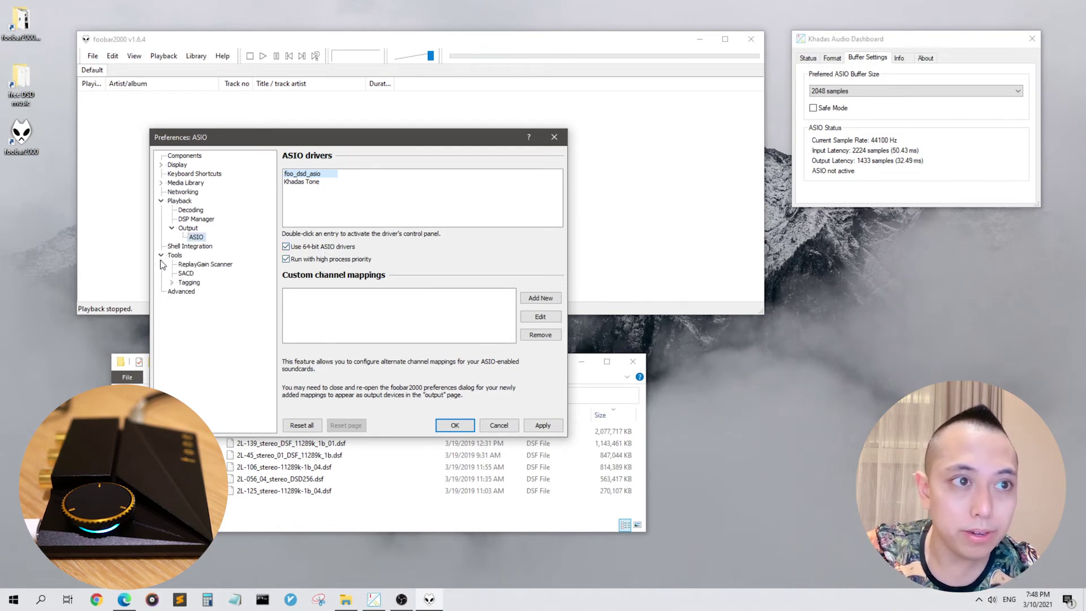
pyautogui.click(185, 273)
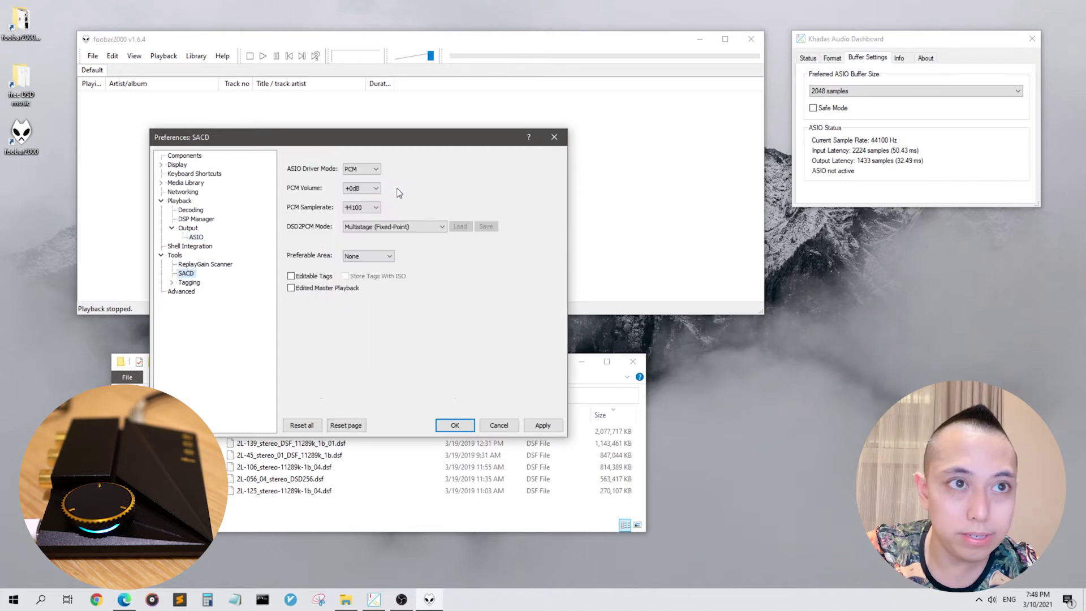
pyautogui.click(376, 171)
pyautogui.click(373, 187)
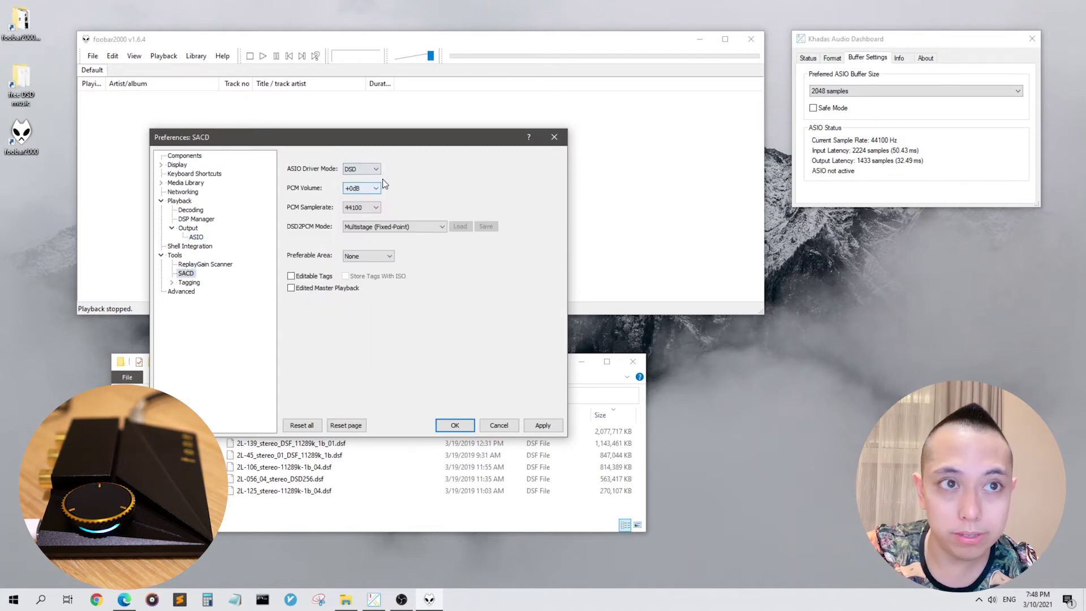
pyautogui.click(545, 417)
pyautogui.click(575, 334)
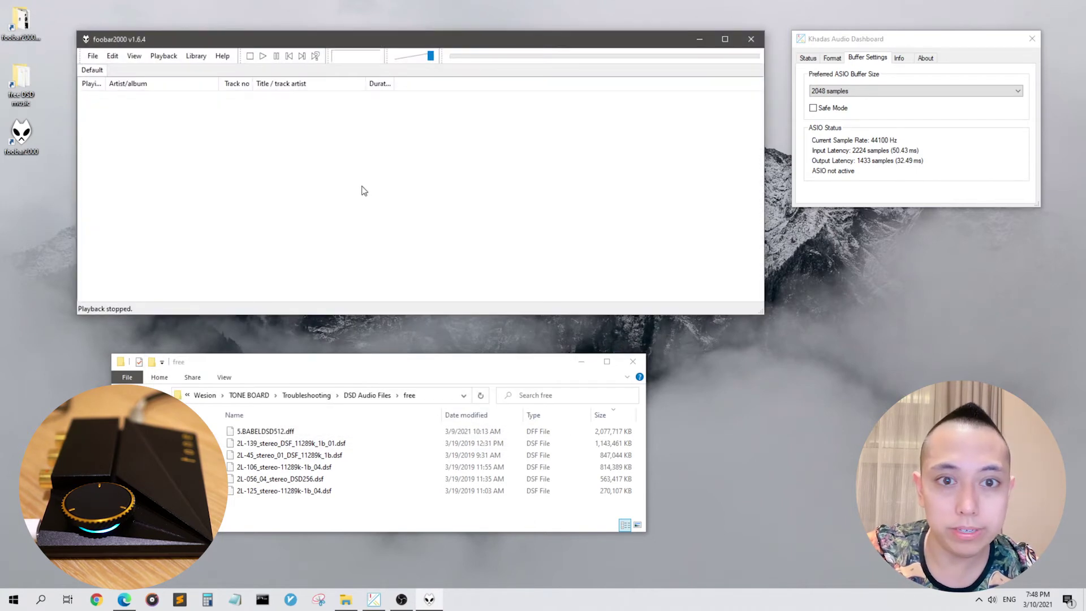
pyautogui.click(202, 57)
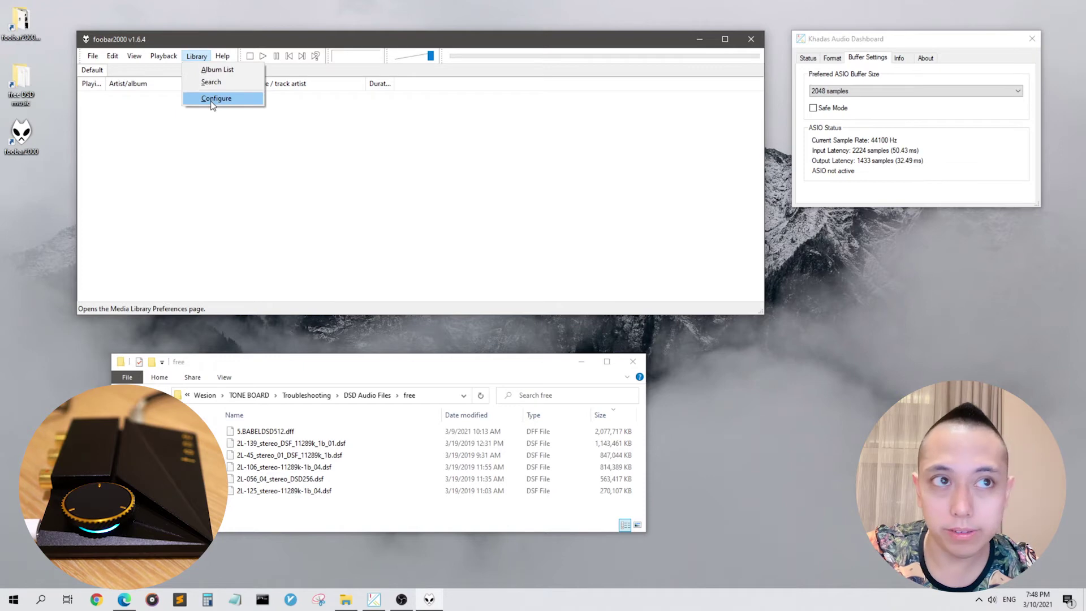
pyautogui.click(213, 100)
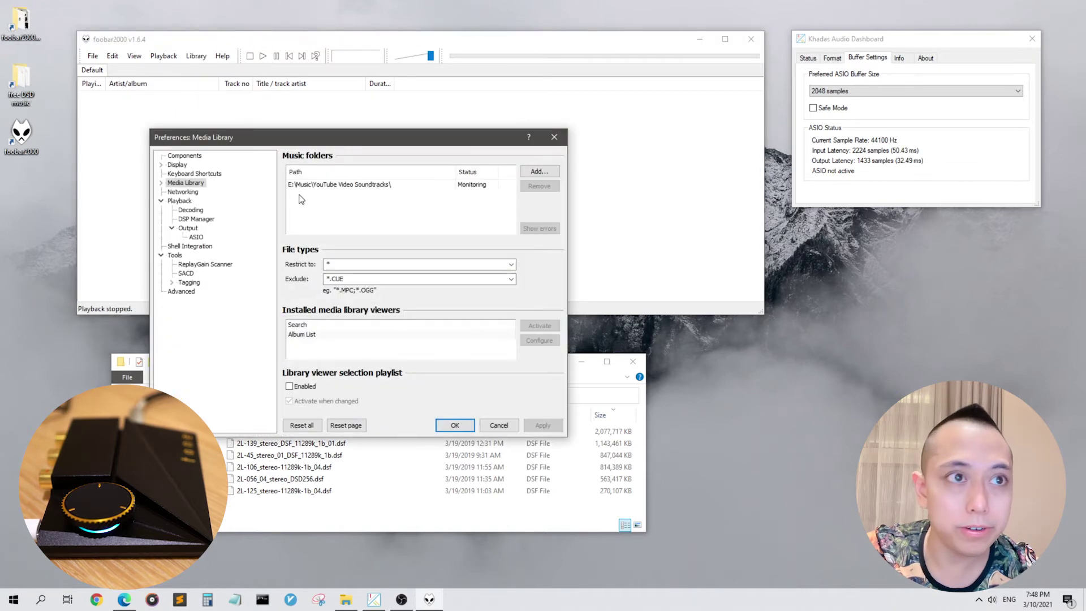
pyautogui.click(202, 159)
pyautogui.click(189, 228)
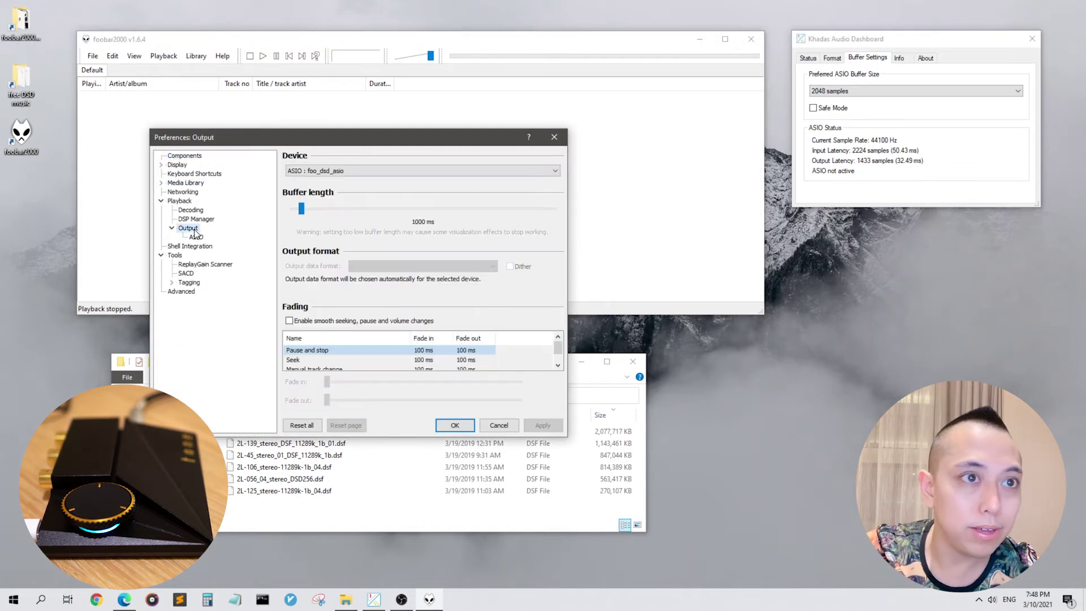
pyautogui.click(200, 238)
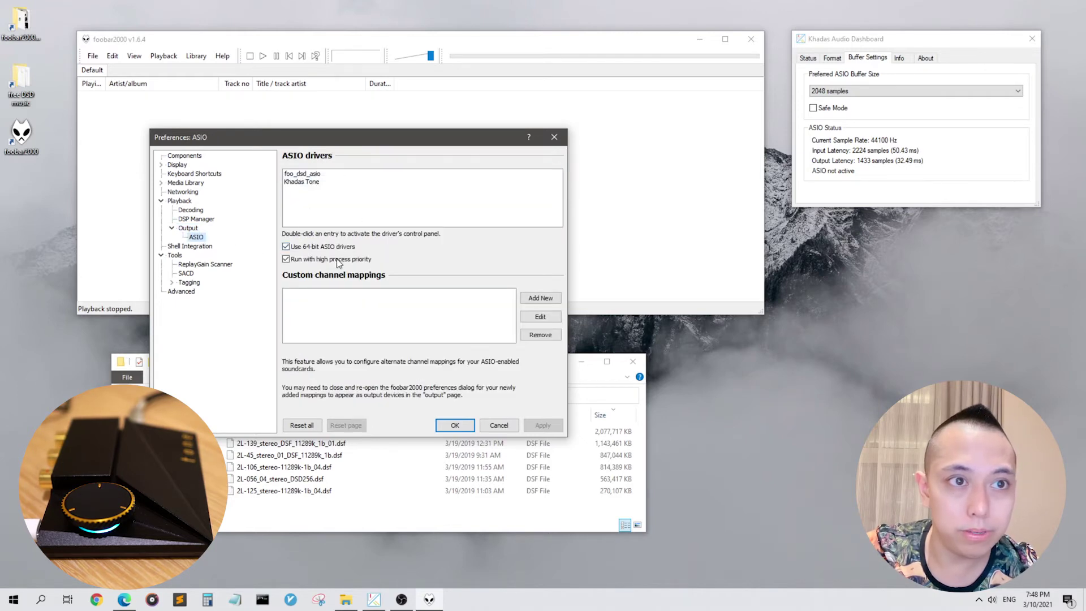
pyautogui.click(185, 273)
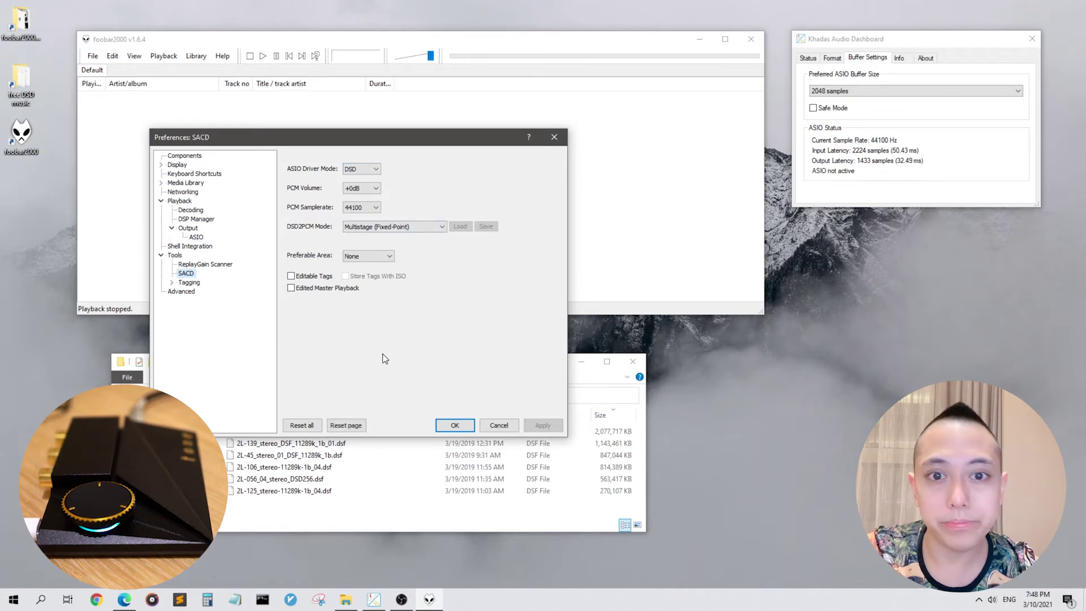
pyautogui.press('Return')
pyautogui.click(302, 525)
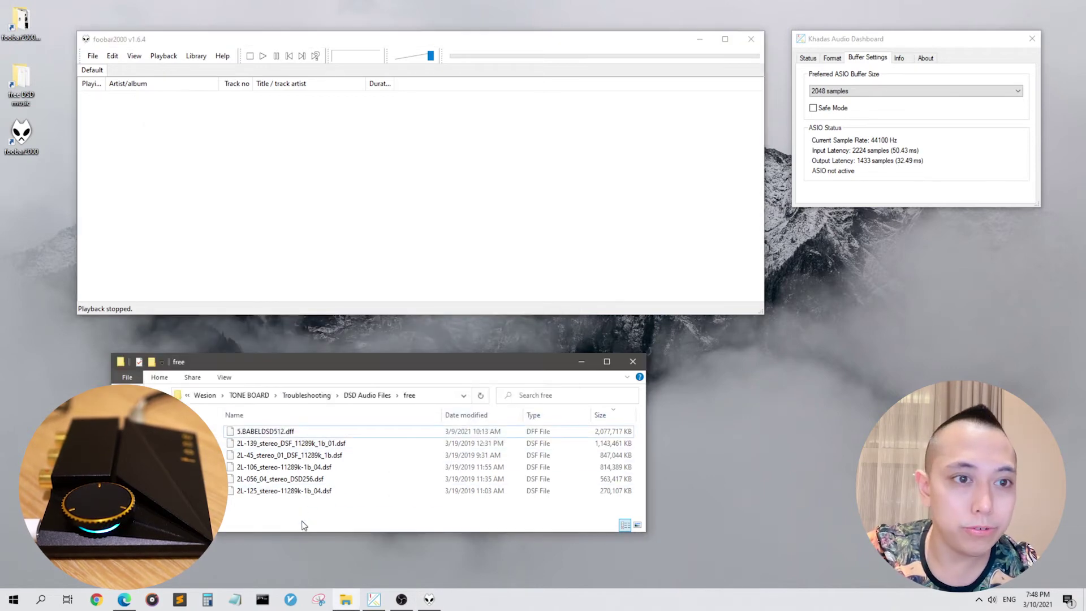
# Step: Drag the six DSD sample files into the Default playlist and add a Codec column
pyautogui.moveTo(329, 509); pyautogui.dragTo(308, 186)
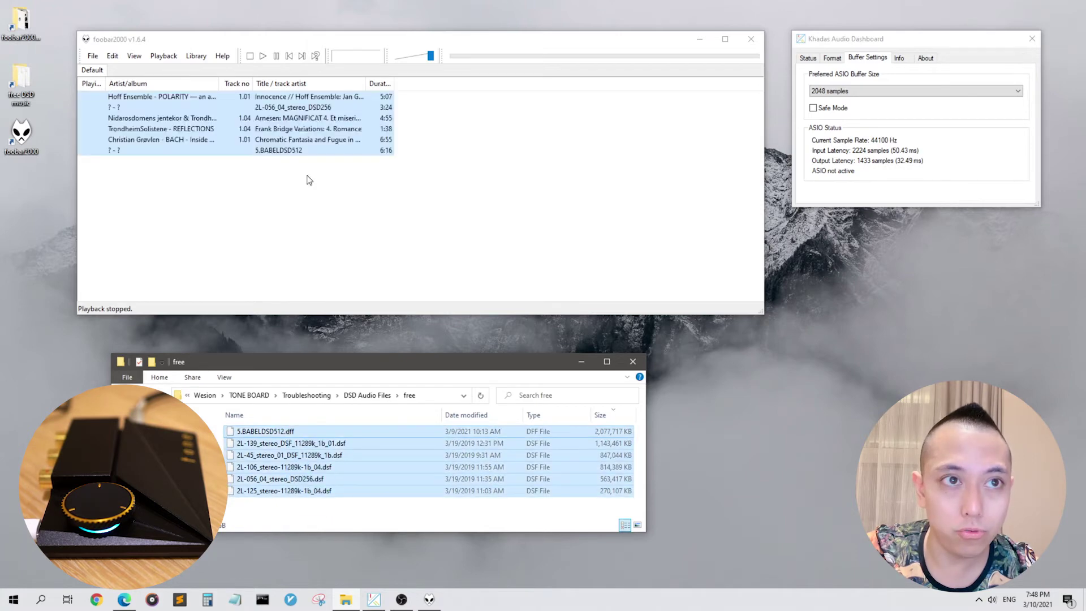
pyautogui.rightClick(476, 86)
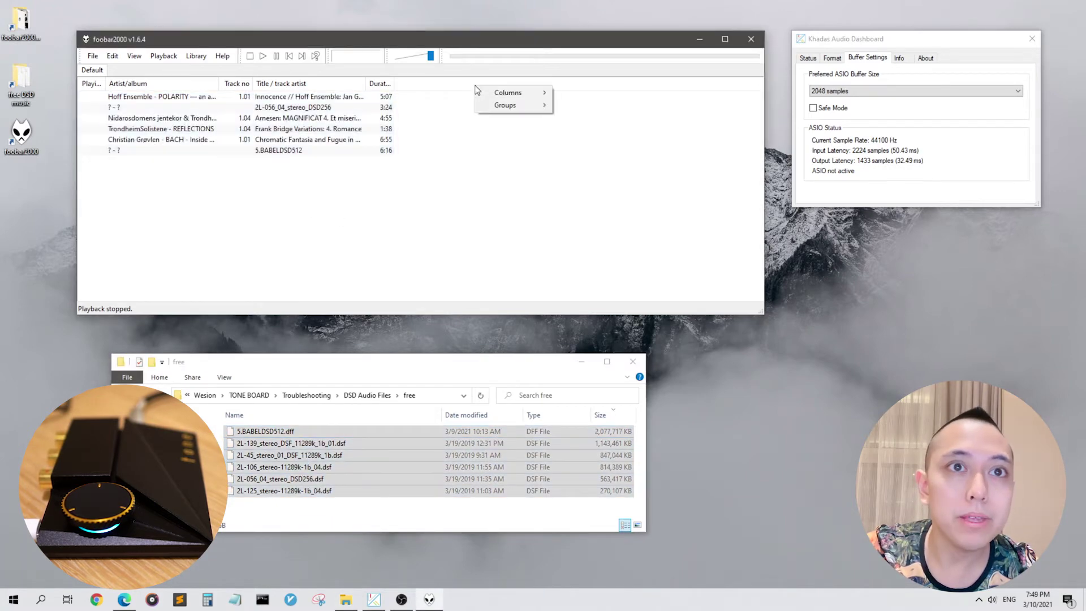
pyautogui.moveTo(498, 96)
pyautogui.click(603, 203)
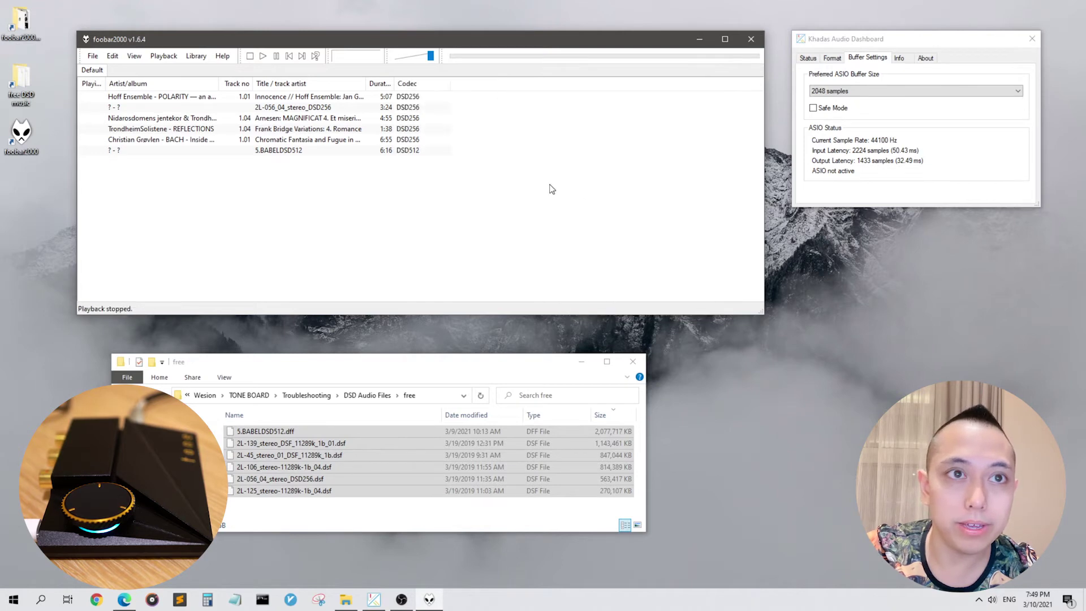
# Step: Add Bitrate and File extension columns to the playlist
pyautogui.rightClick(495, 86)
pyautogui.moveTo(519, 88)
pyautogui.click(599, 214)
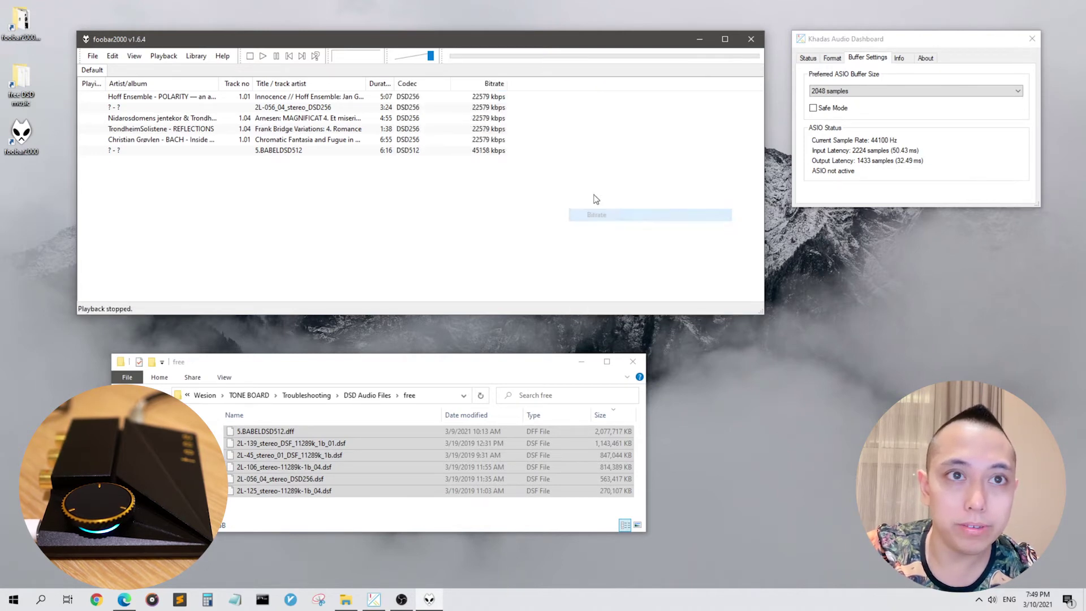
pyautogui.rightClick(560, 86)
pyautogui.moveTo(594, 92)
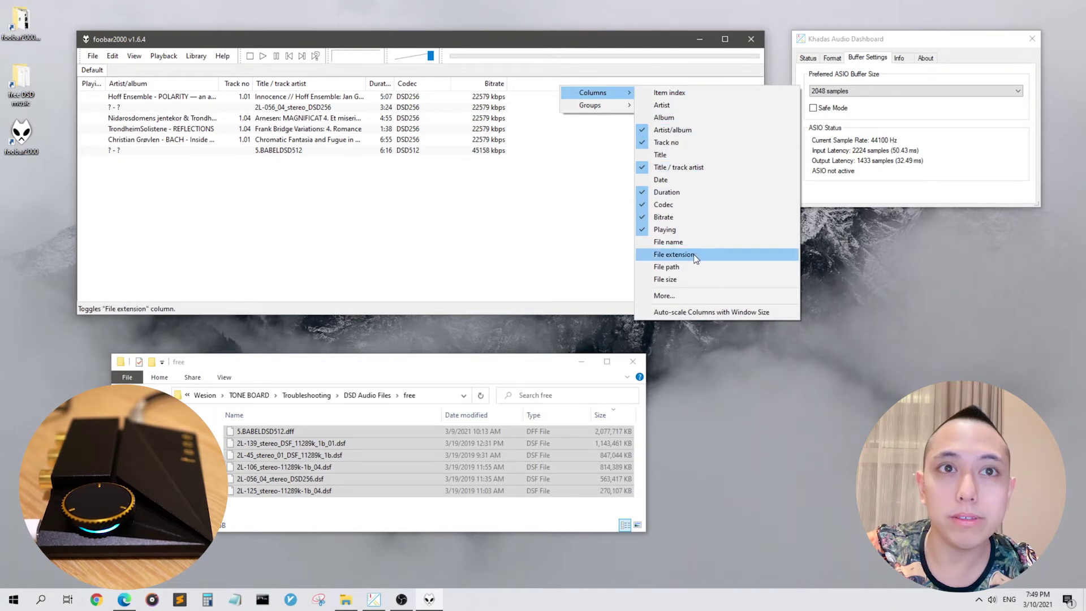
pyautogui.click(678, 254)
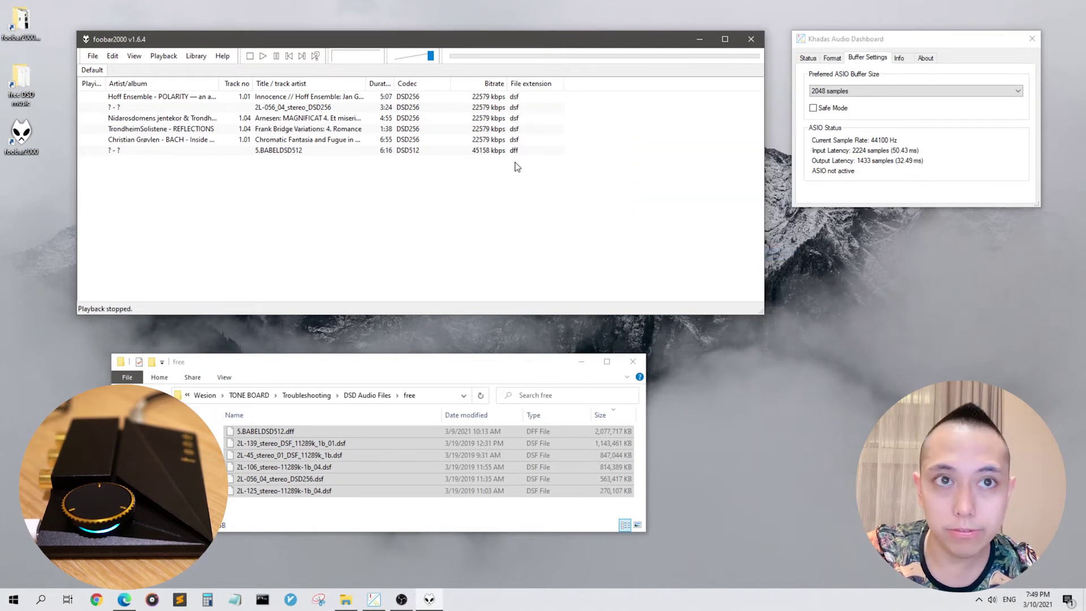
# Step: Select the 5.BABELDSD512 and Hoff Ensemble POLARITY tracks, then move the folder window up-left
pyautogui.click(379, 150)
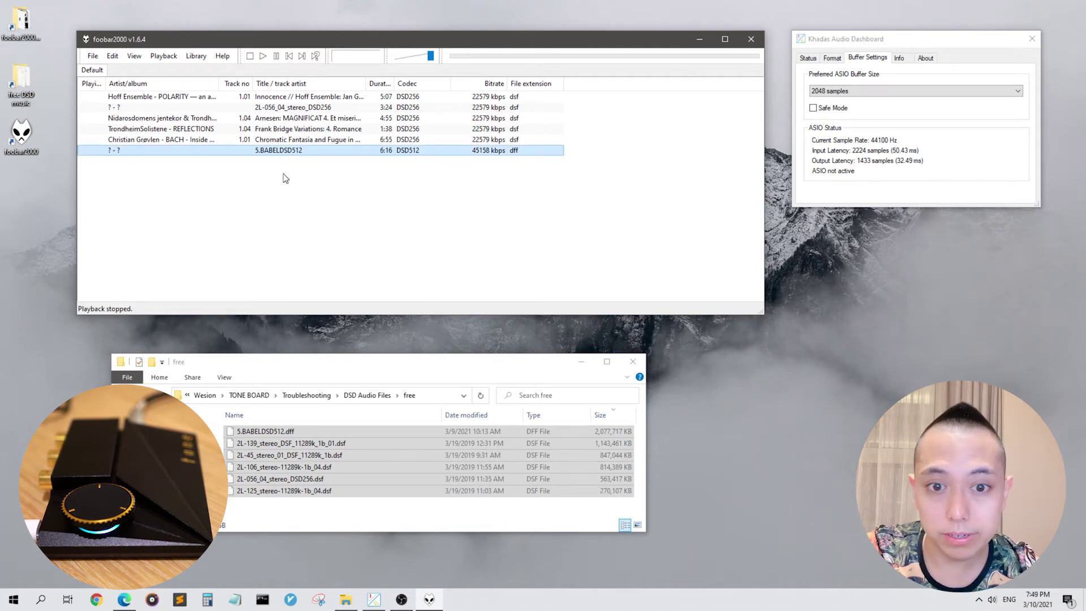
pyautogui.click(516, 97)
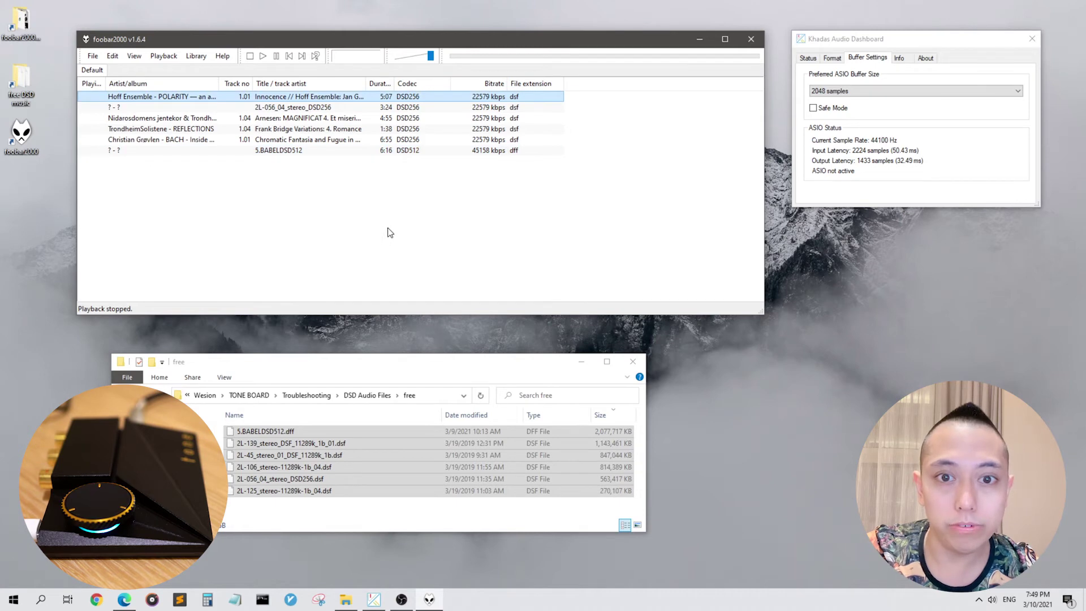
pyautogui.moveTo(321, 365); pyautogui.dragTo(293, 357)
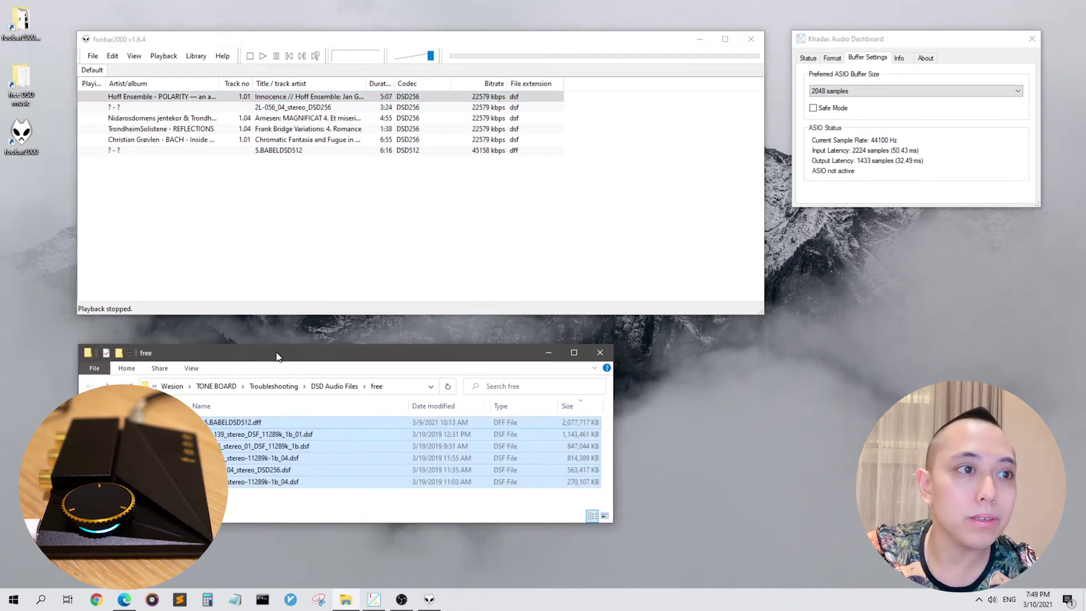
pyautogui.click(315, 256)
pyautogui.click(196, 55)
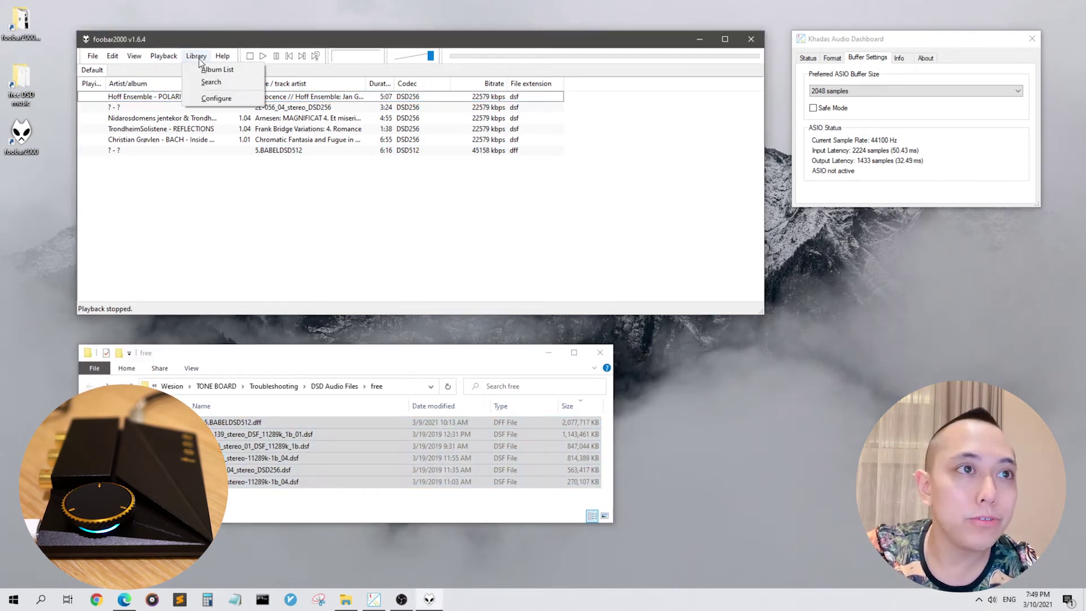
pyautogui.click(213, 98)
pyautogui.click(186, 274)
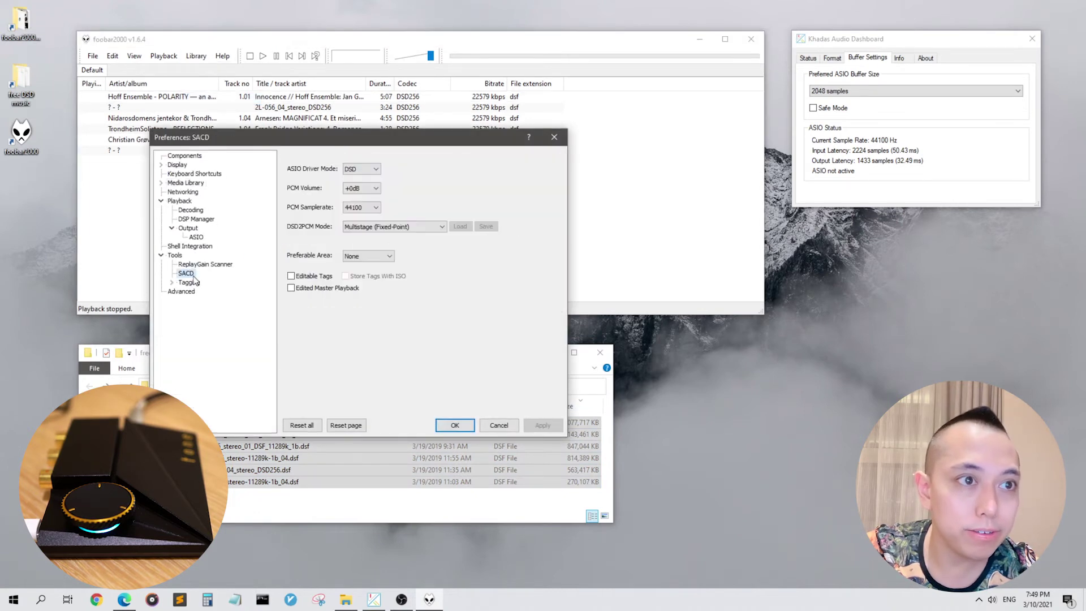
pyautogui.click(373, 171)
pyautogui.click(373, 171)
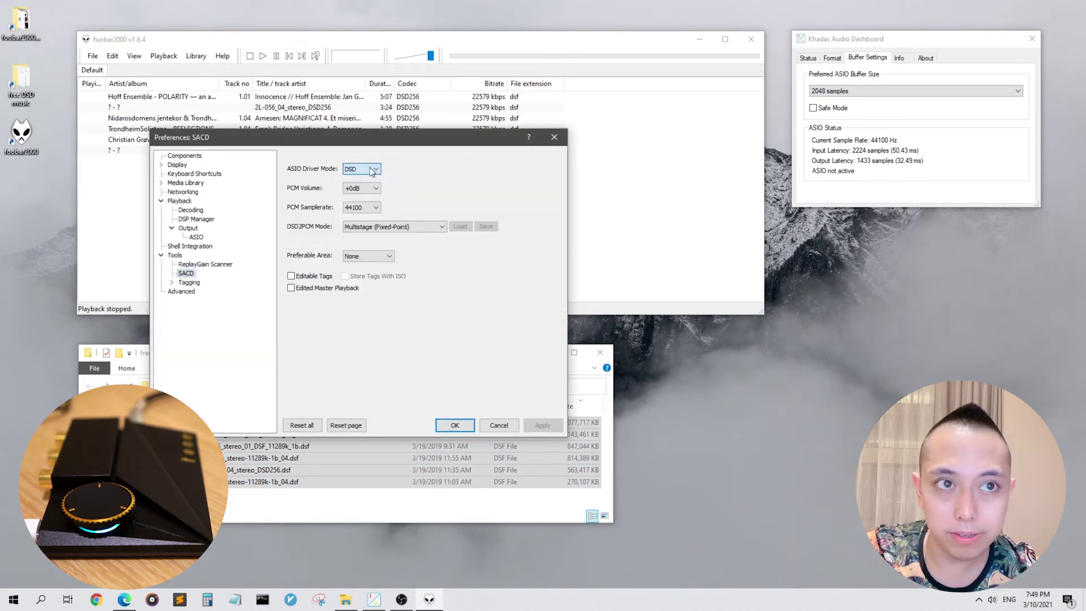
pyautogui.click(373, 170)
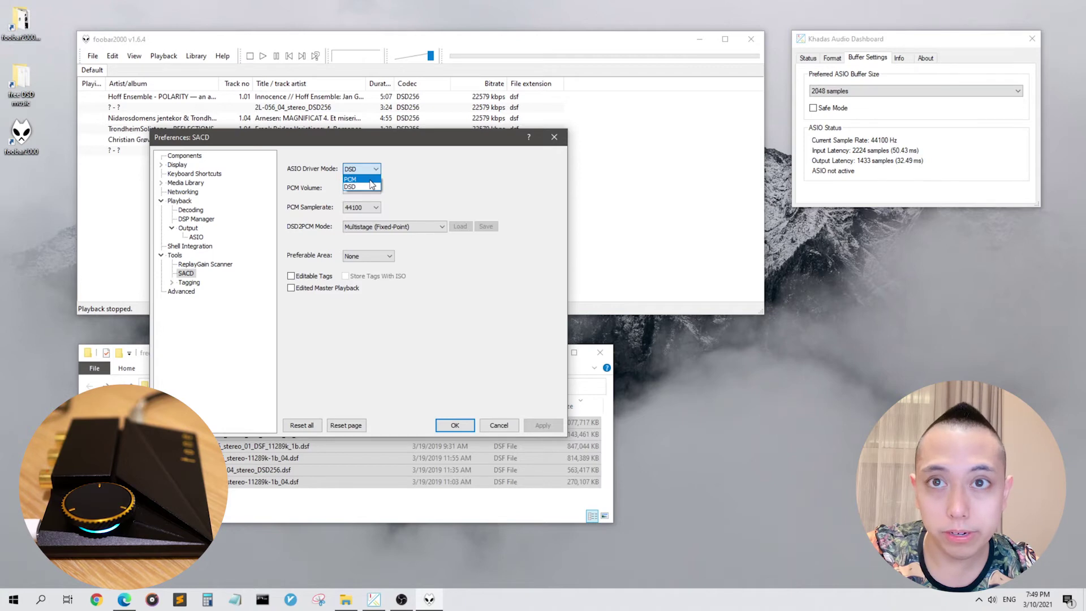
pyautogui.click(371, 187)
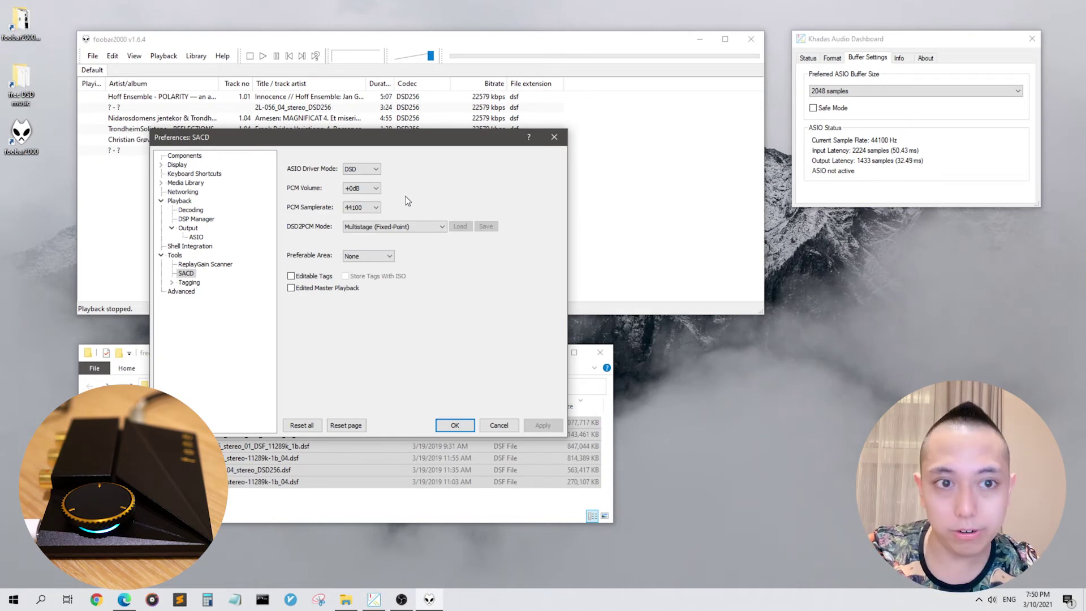
pyautogui.click(454, 426)
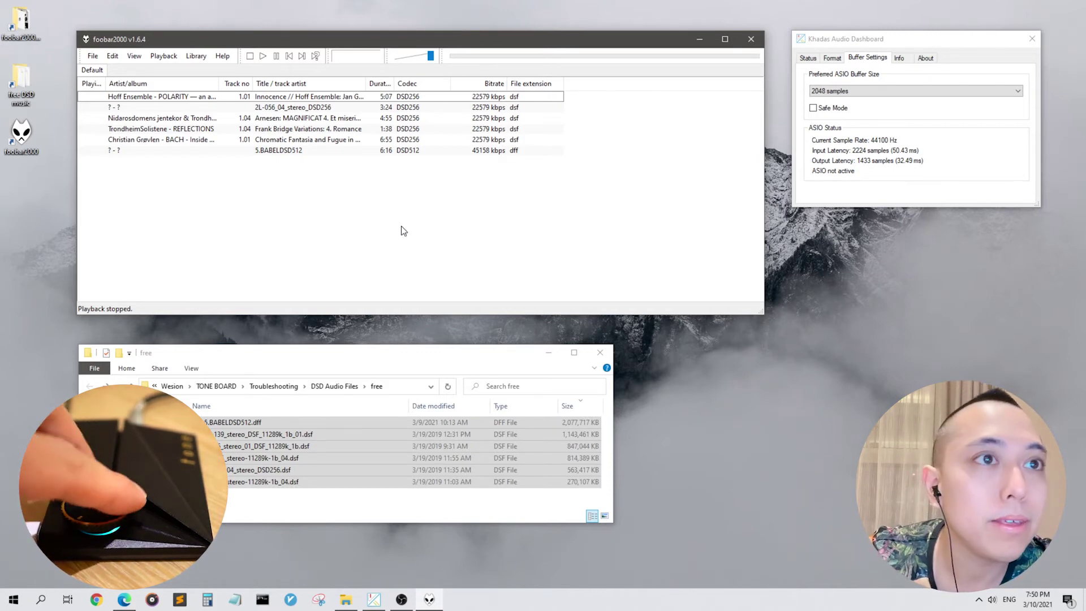
pyautogui.click(320, 120)
# Step: Play the Arnesen MAGNIFICAT 4 track and bring the Khadas dashboard forward to check ASIO status
pyautogui.doubleClick(321, 120)
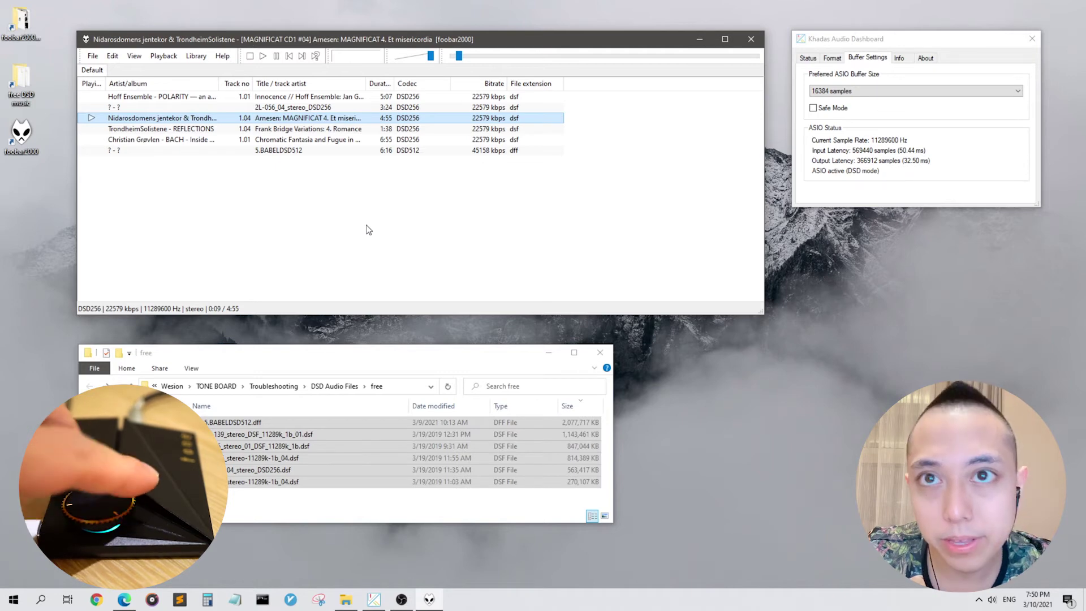
pyautogui.click(883, 149)
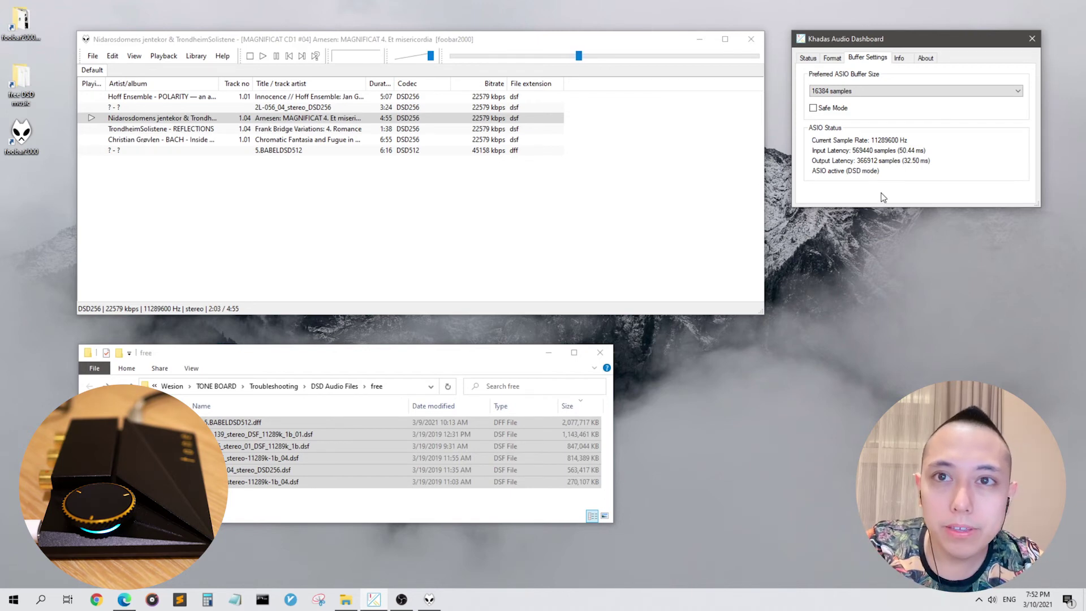
pyautogui.click(643, 213)
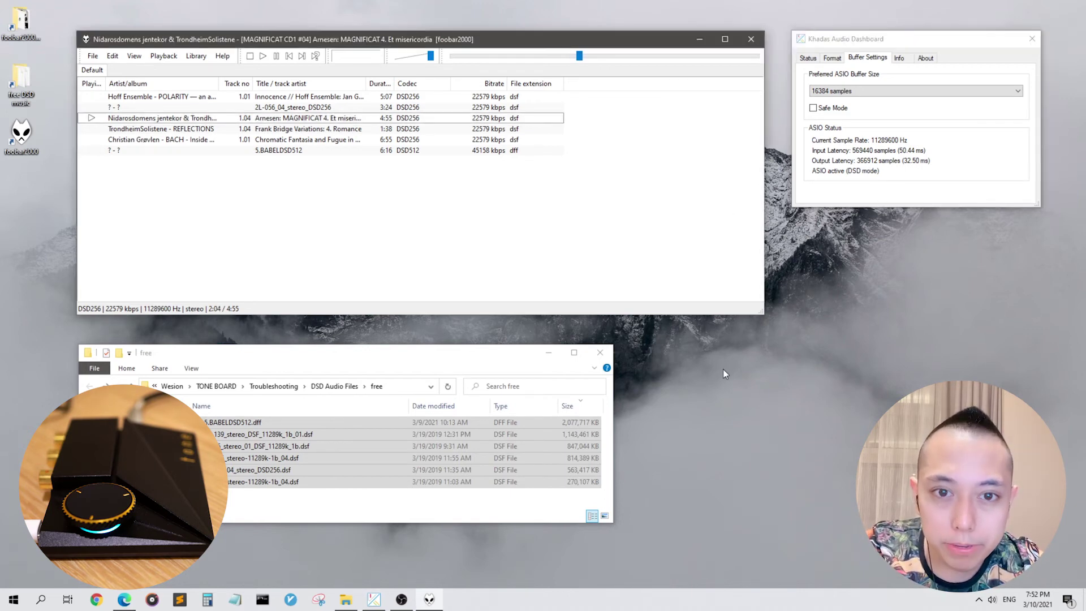
pyautogui.click(993, 601)
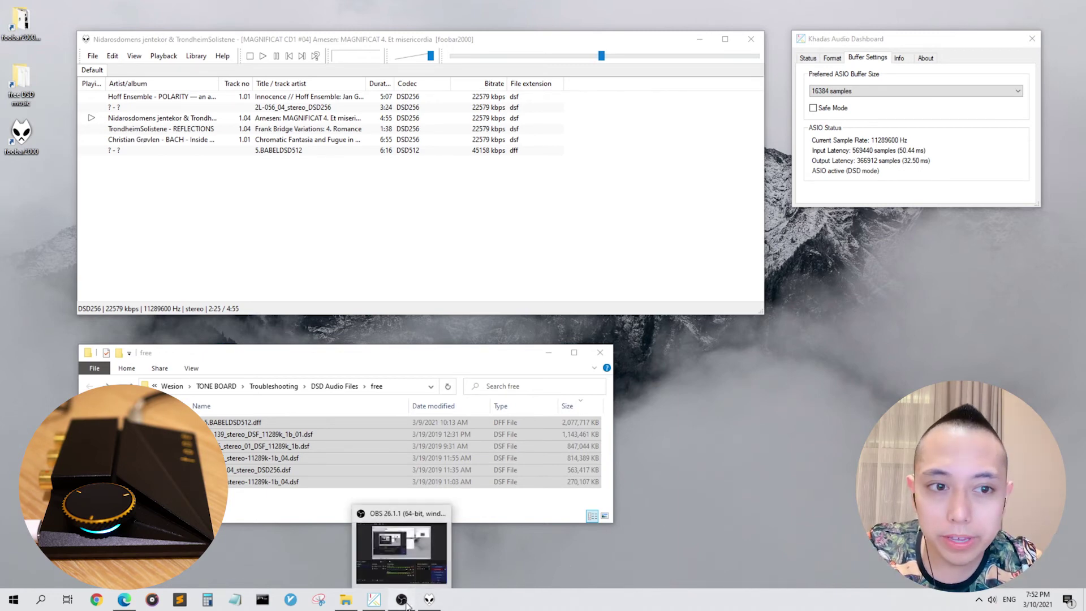
pyautogui.click(405, 603)
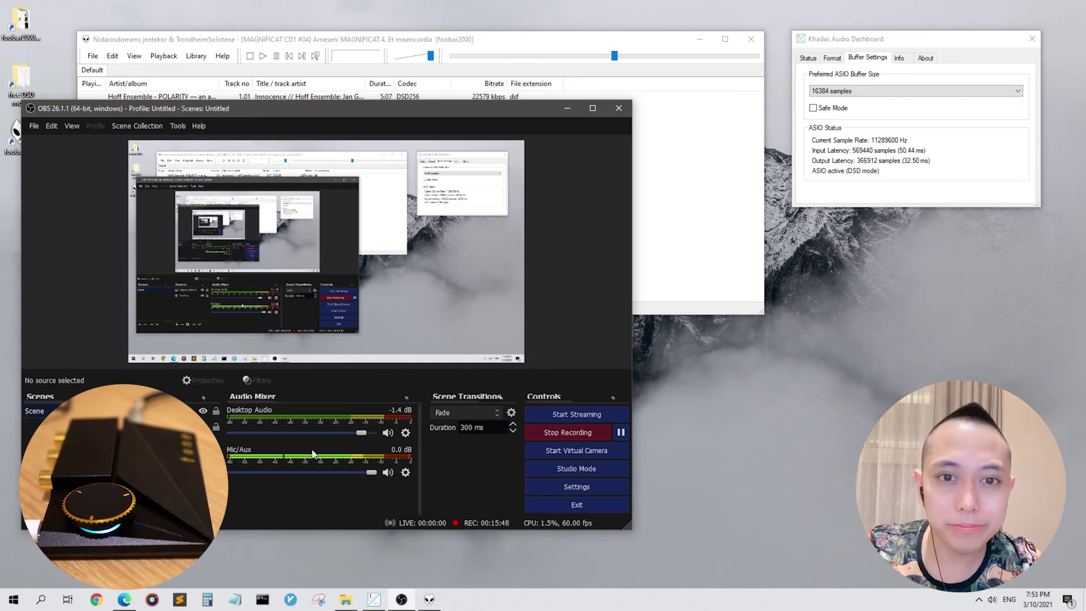
pyautogui.click(568, 108)
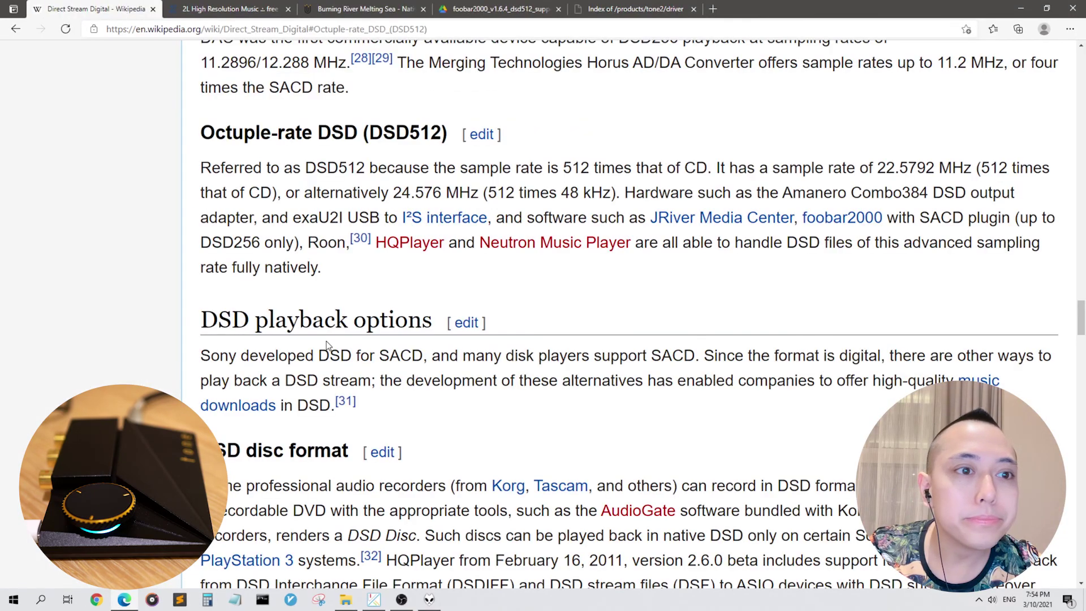
# Step: Highlight the 2014 Tokyo study passage under DSD vs. PCM, then switch to the 2L page
pyautogui.scroll(8, 1083, 252)
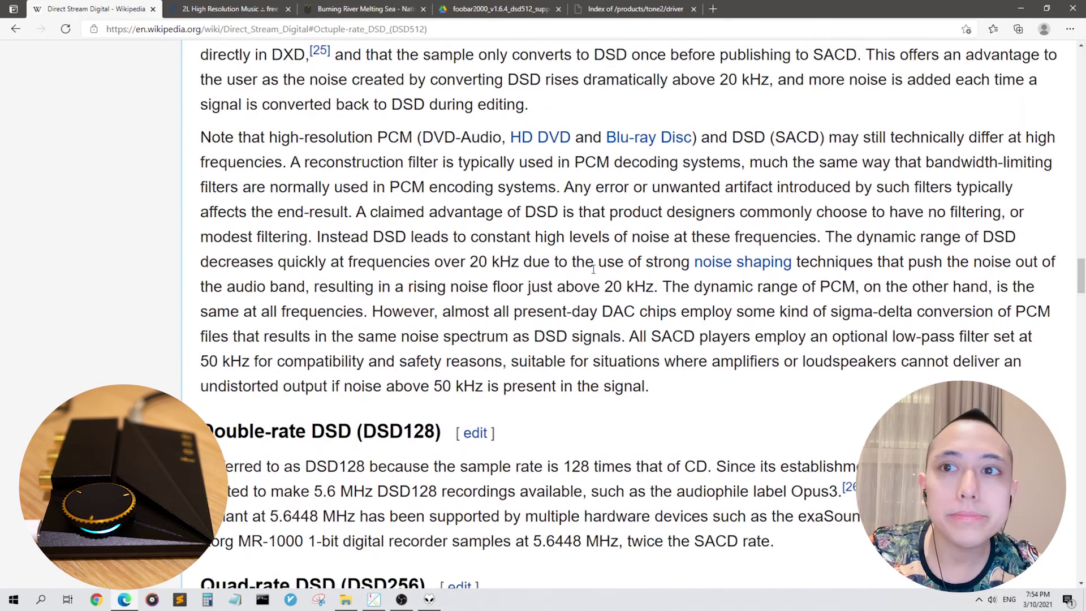
pyautogui.scroll(15, 1083, 271)
pyautogui.scroll(-6, 447, 281)
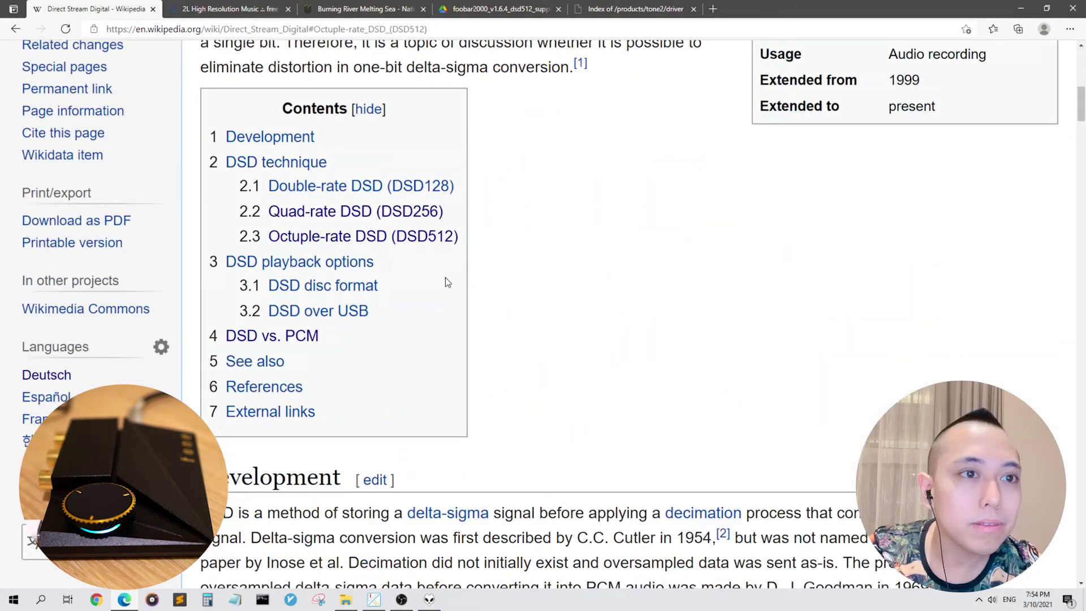
pyautogui.click(300, 336)
pyautogui.scroll(-4, 537, 361)
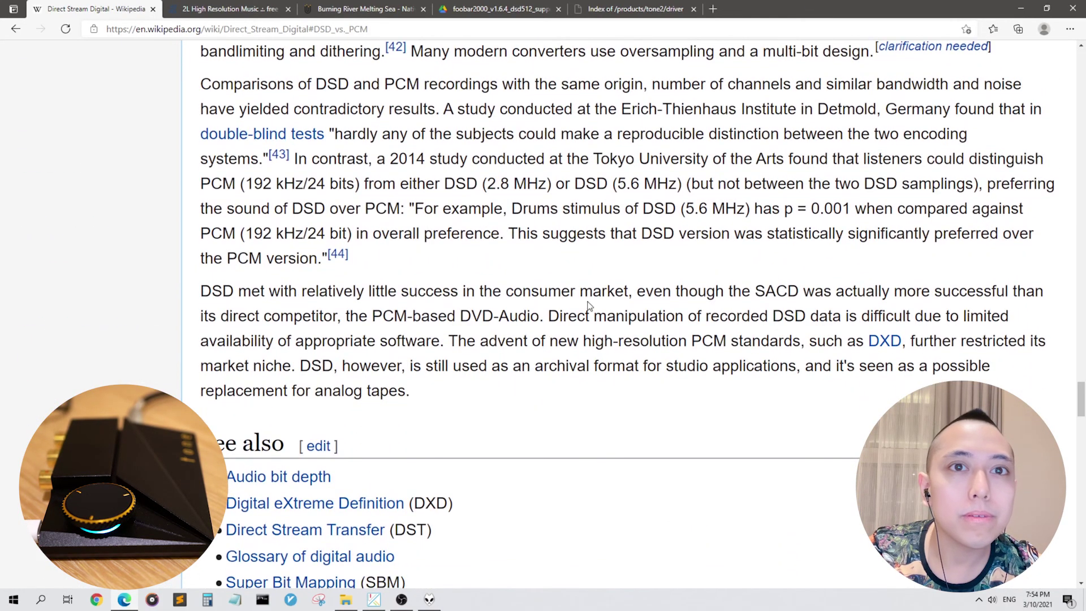
pyautogui.moveTo(392, 158); pyautogui.dragTo(439, 289)
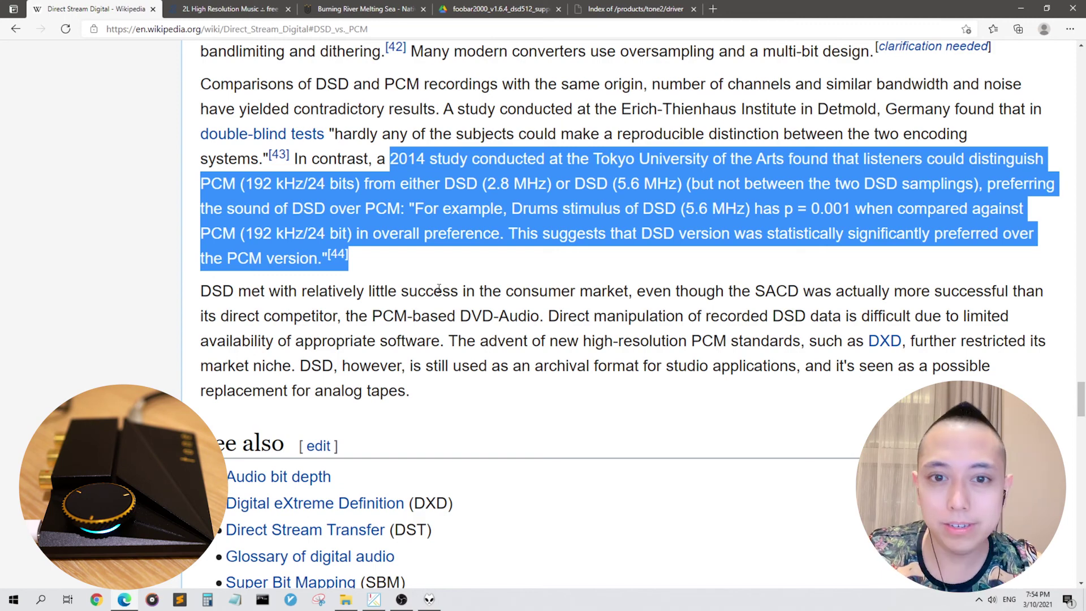
pyautogui.click(233, 8)
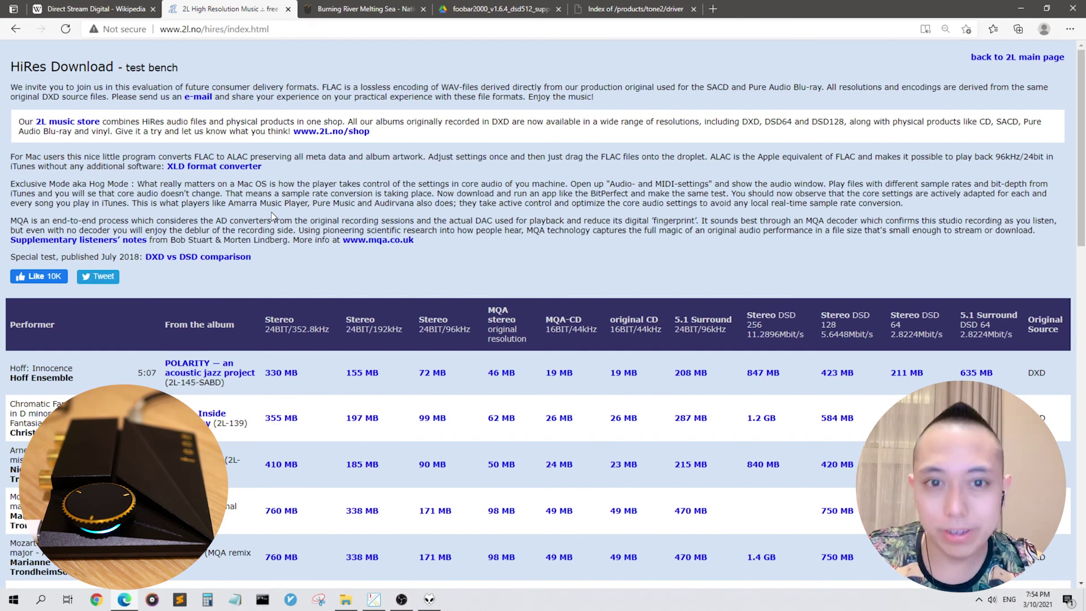
# Step: Bring up the NativeDSD Burning River Melting Sea DSD 256 album page
pyautogui.click(362, 6)
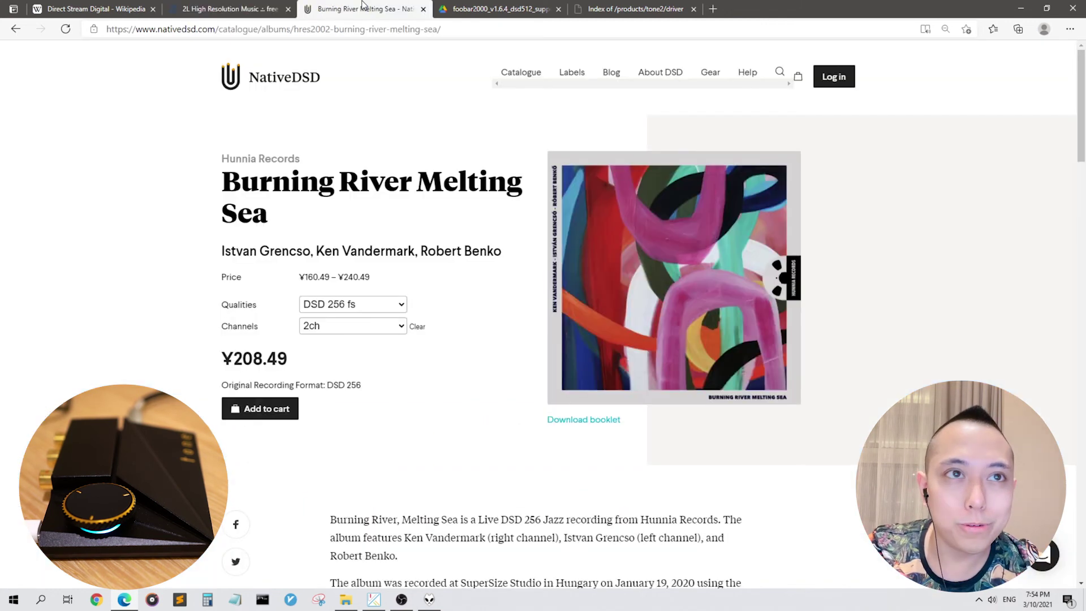